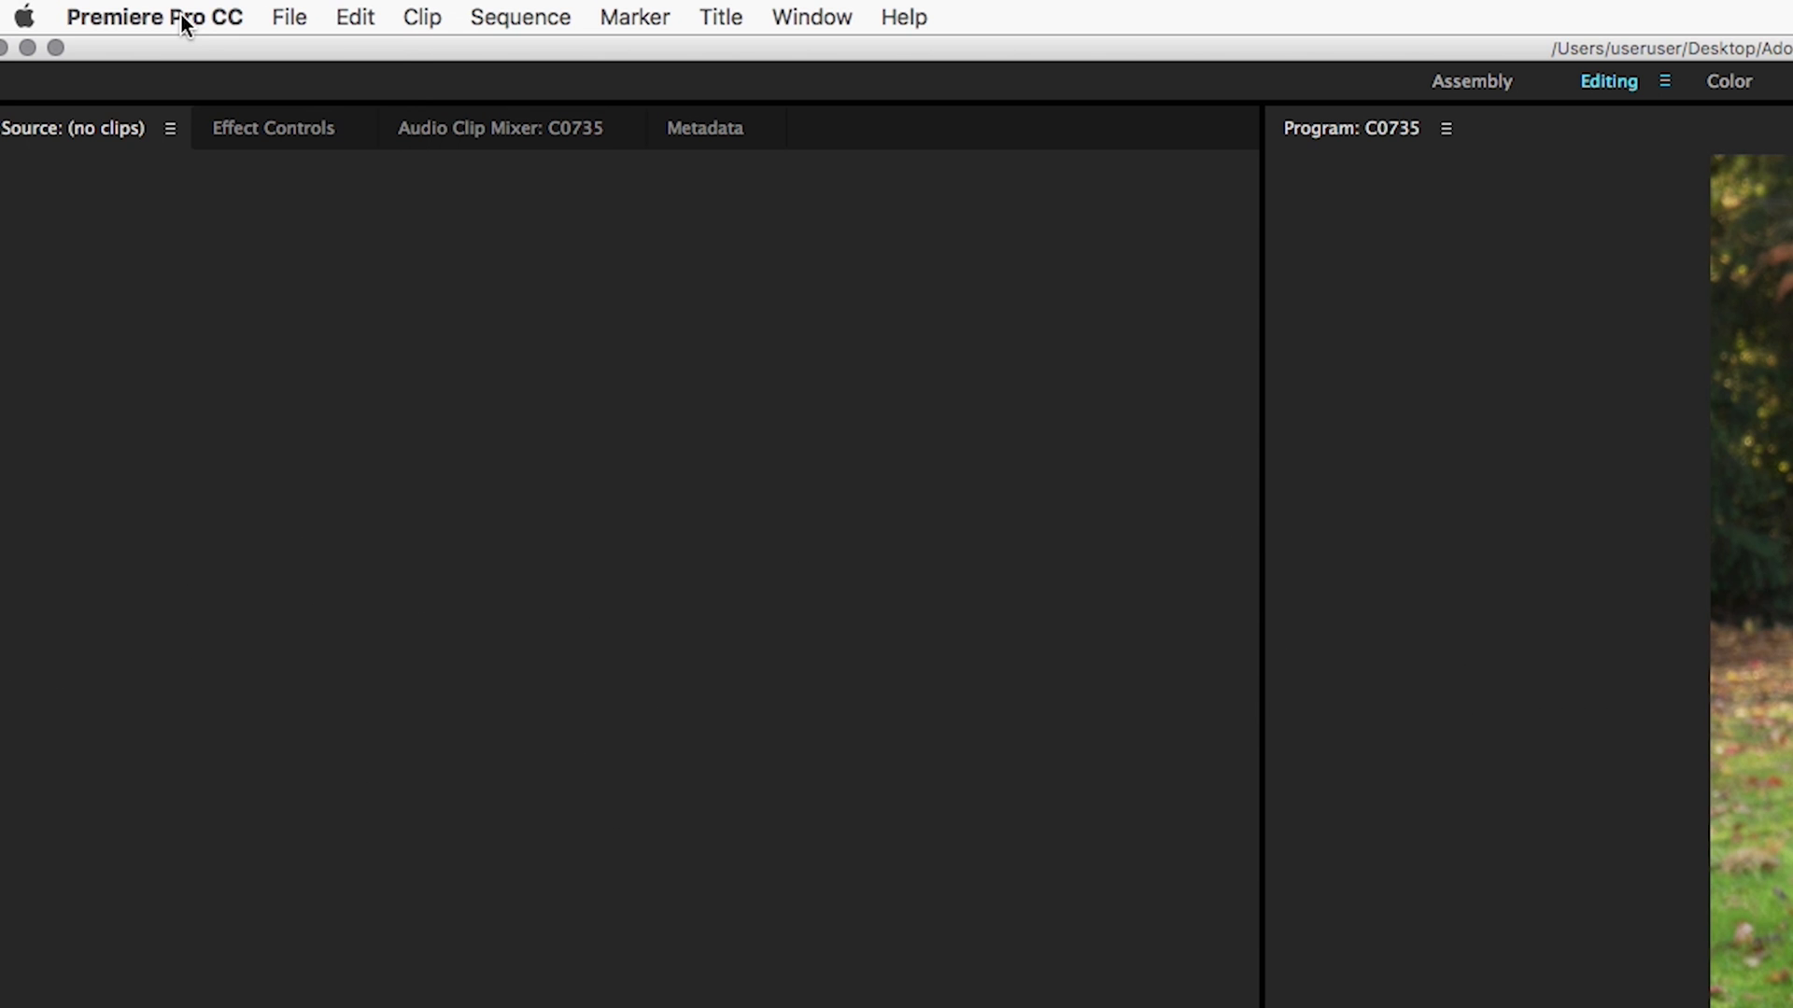
# In Keyboard Shortcuts, search 'zoo' and replace the Zoom In shortcut with A.
pyautogui.click(90, 9)
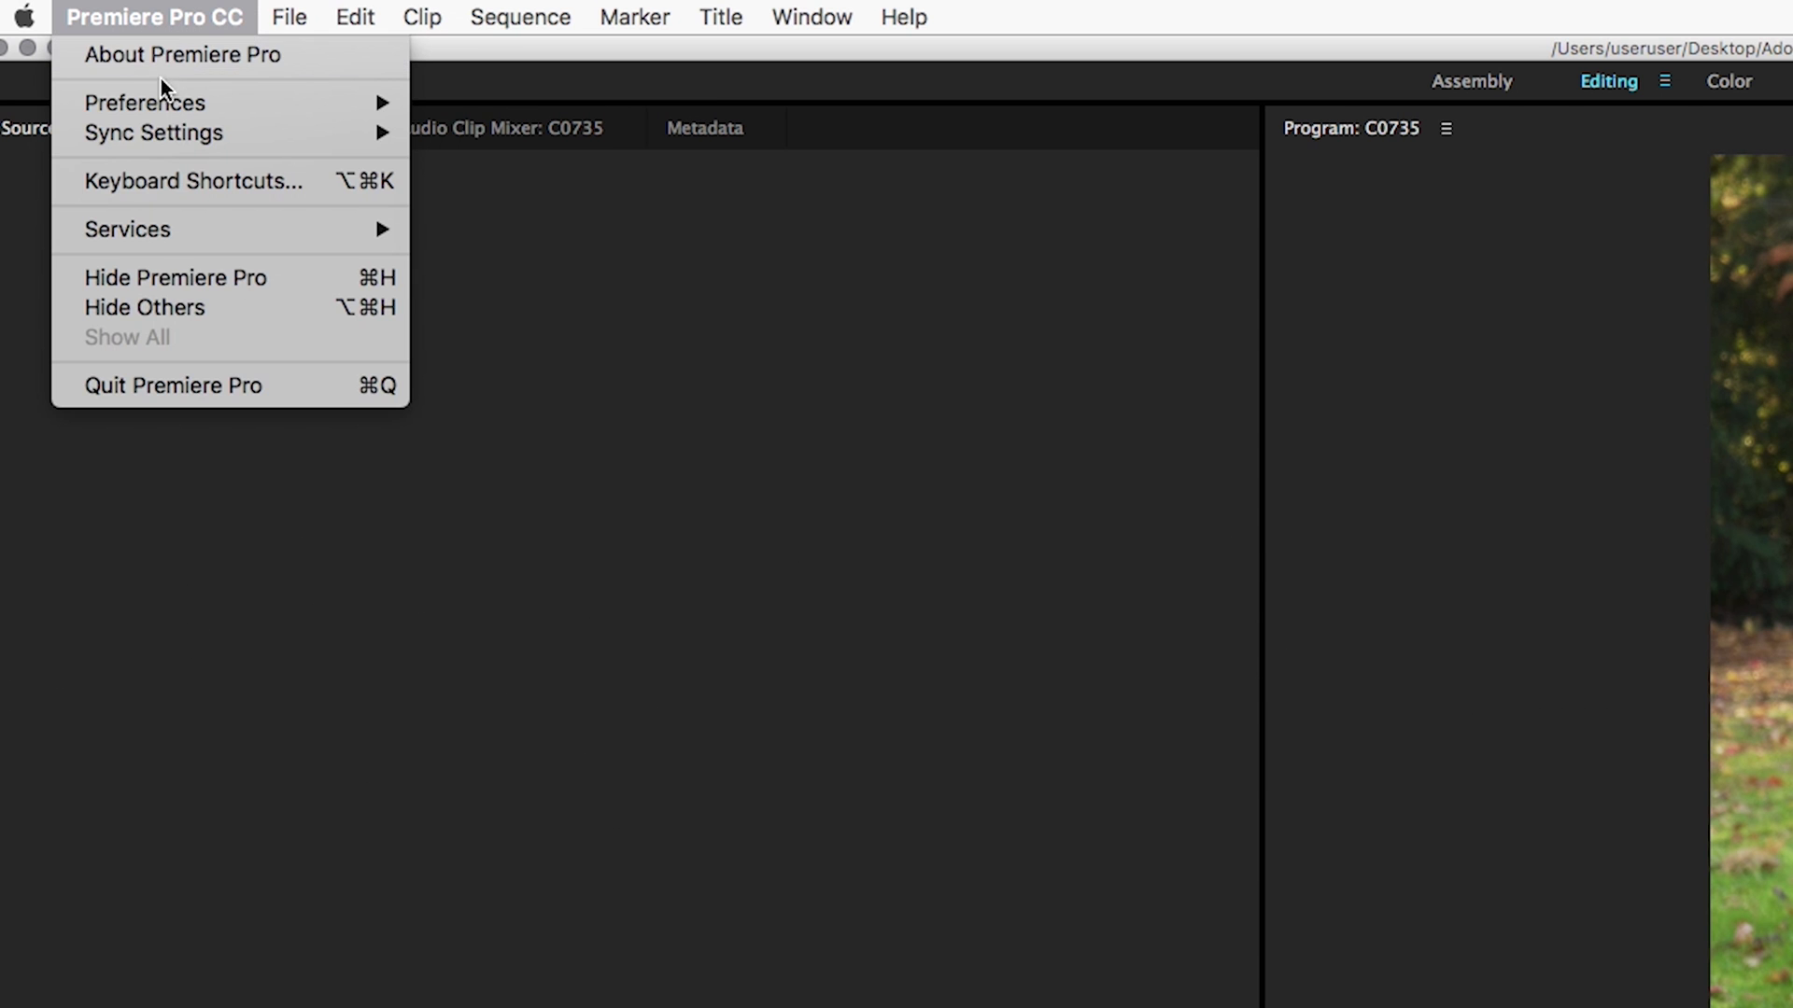
pyautogui.click(240, 185)
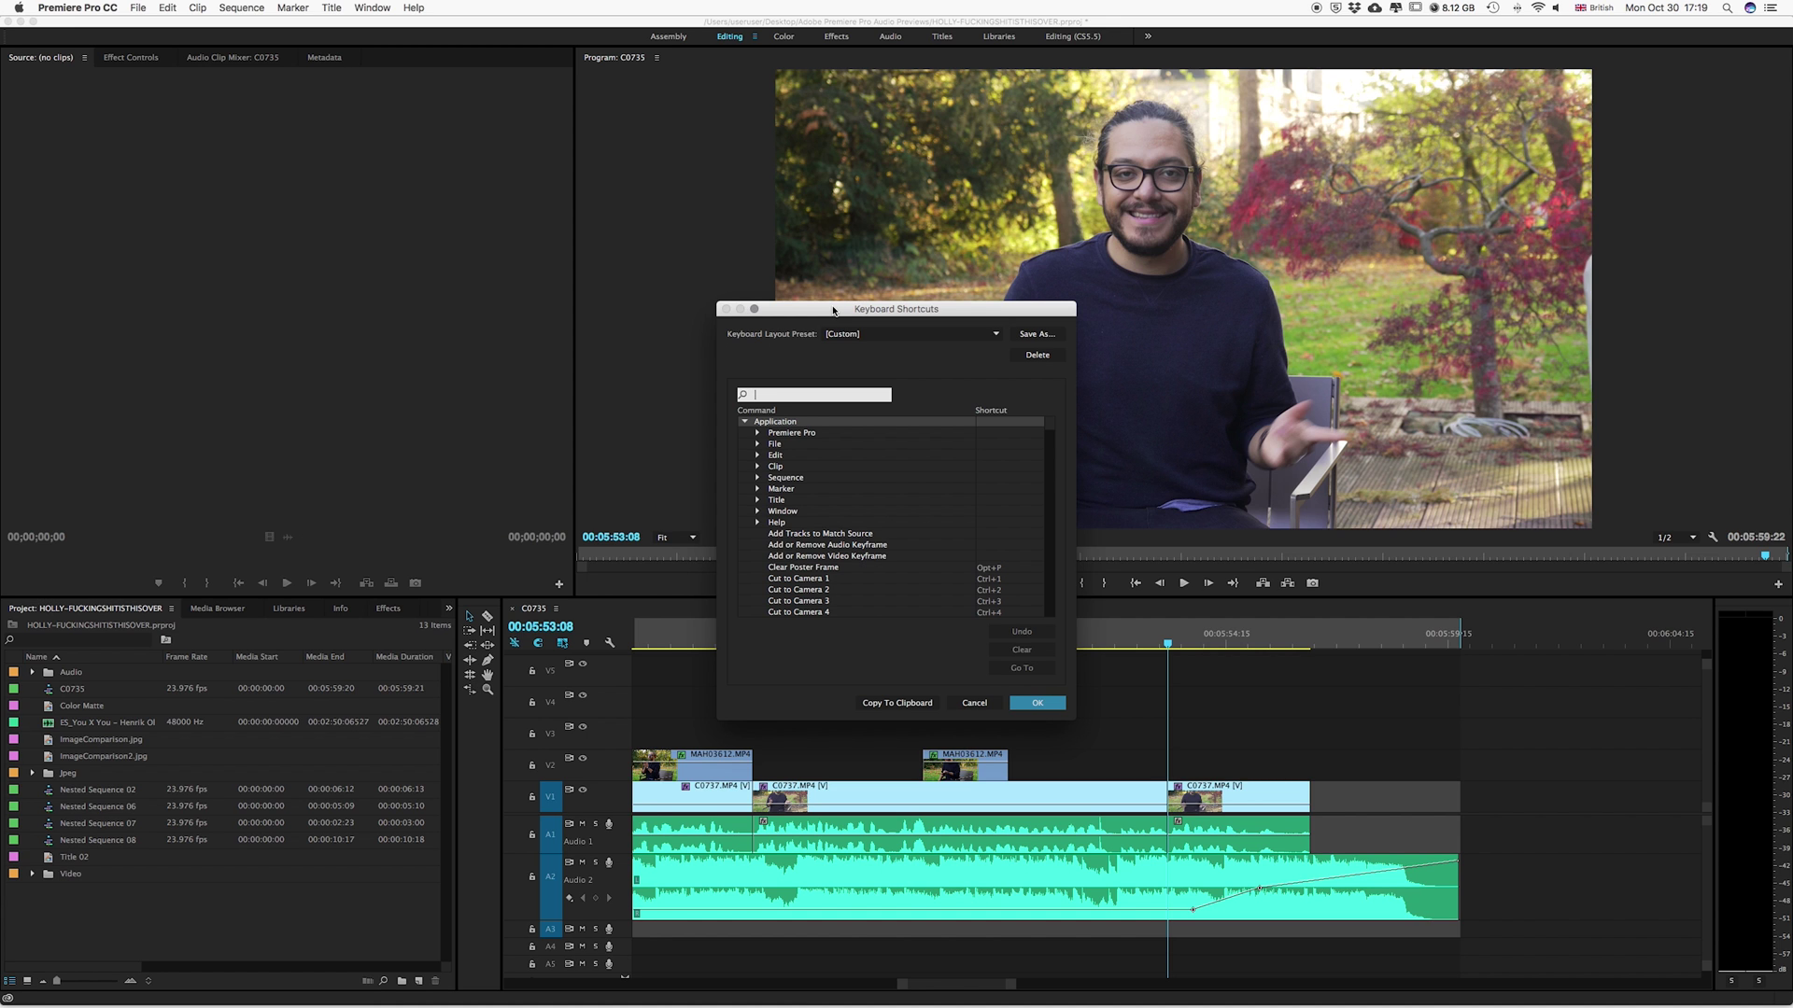
pyautogui.write('zoom')
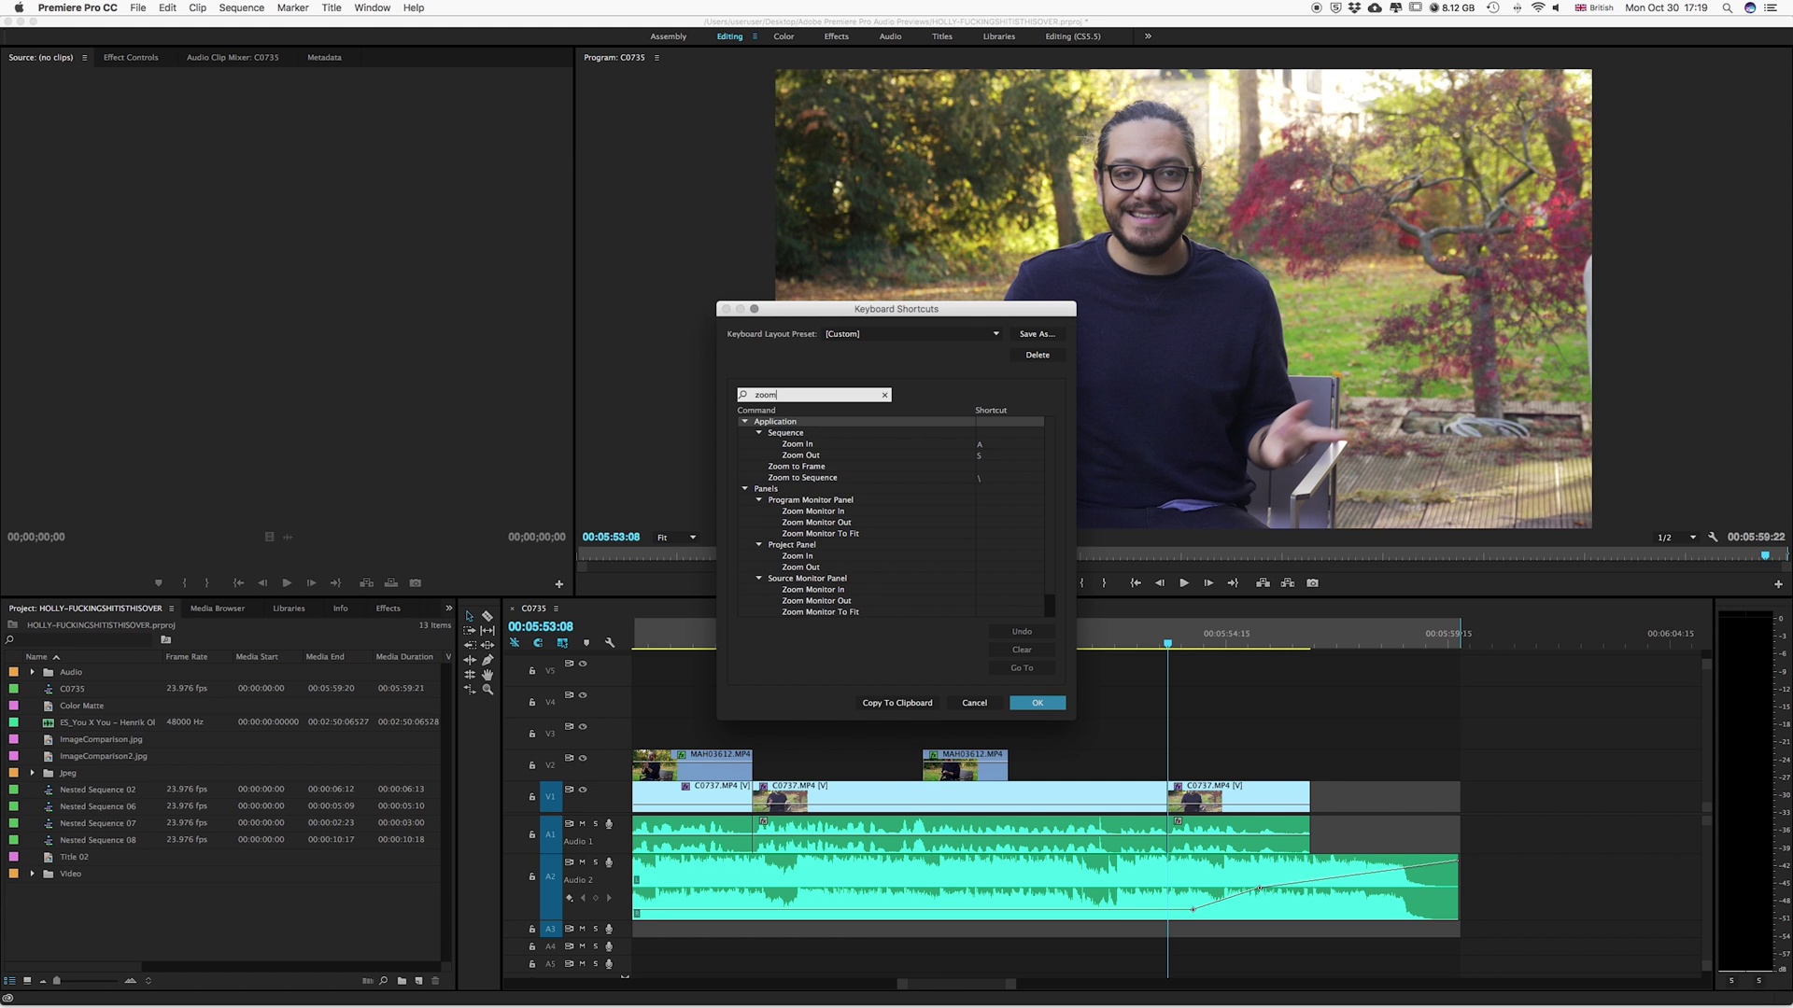
pyautogui.click(799, 446)
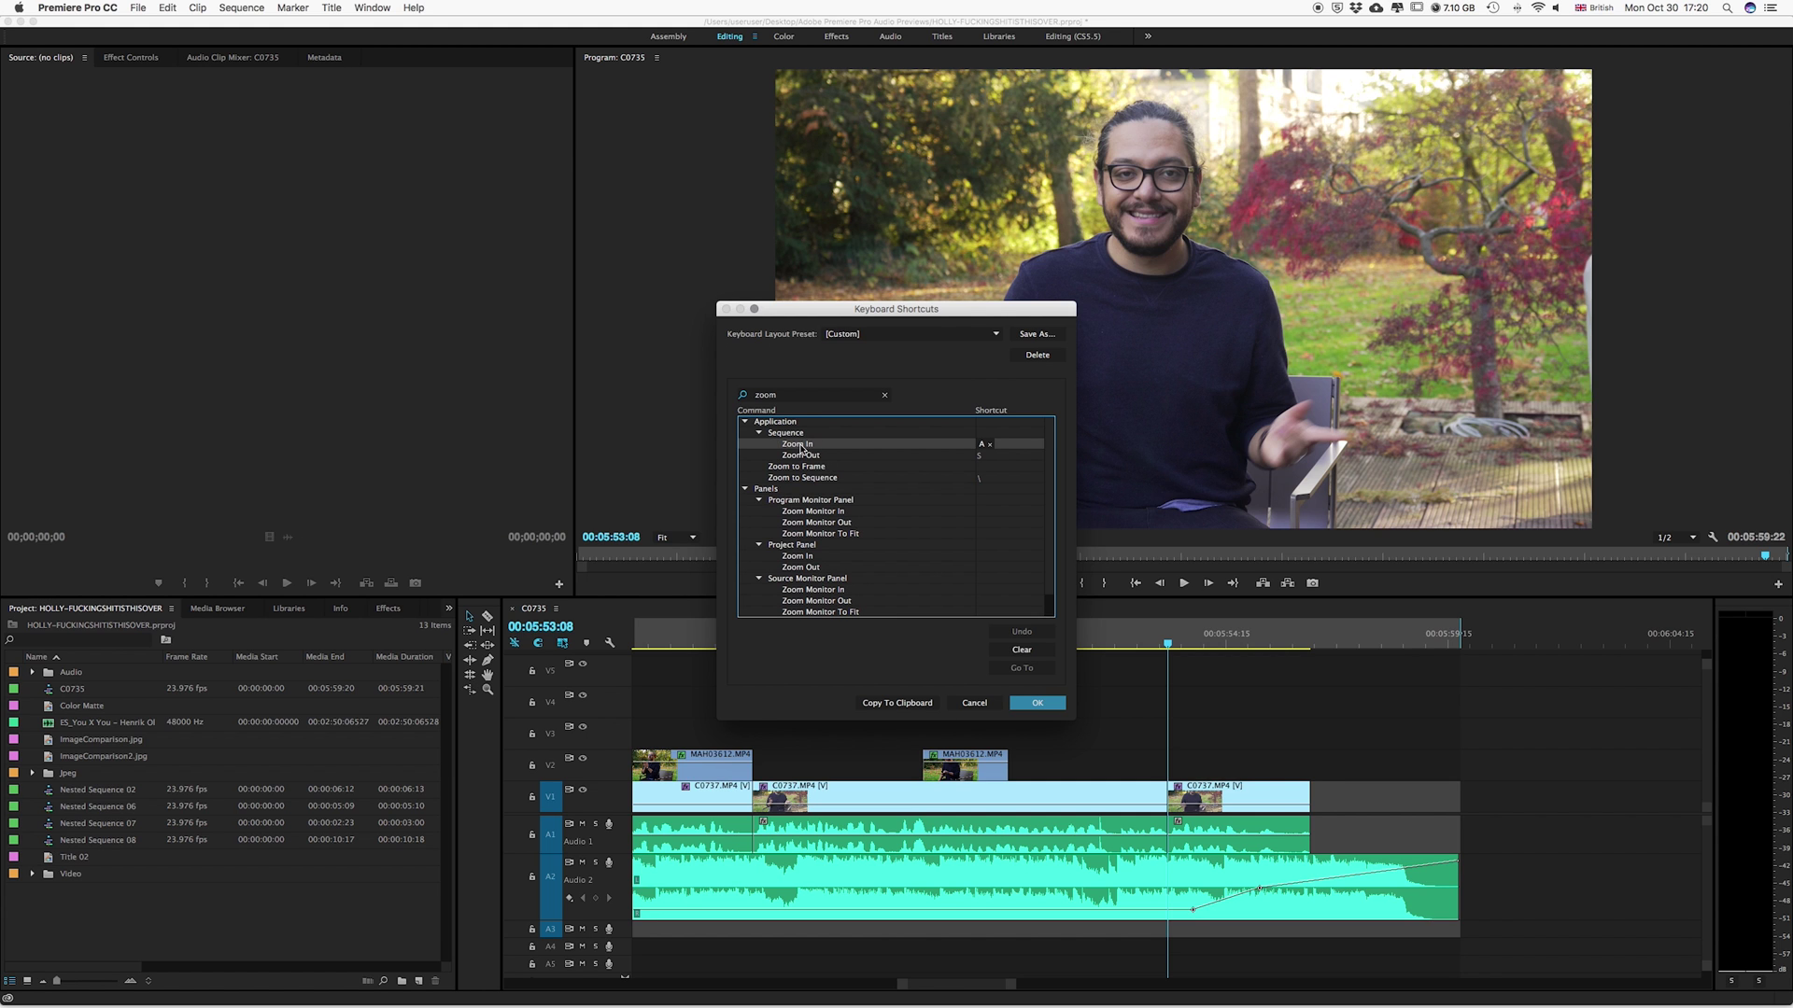
pyautogui.click(989, 444)
pyautogui.click(987, 445)
pyautogui.press('a')
# Replace the Zoom Out shortcut with S and clear the zoom search.
pyautogui.click(809, 458)
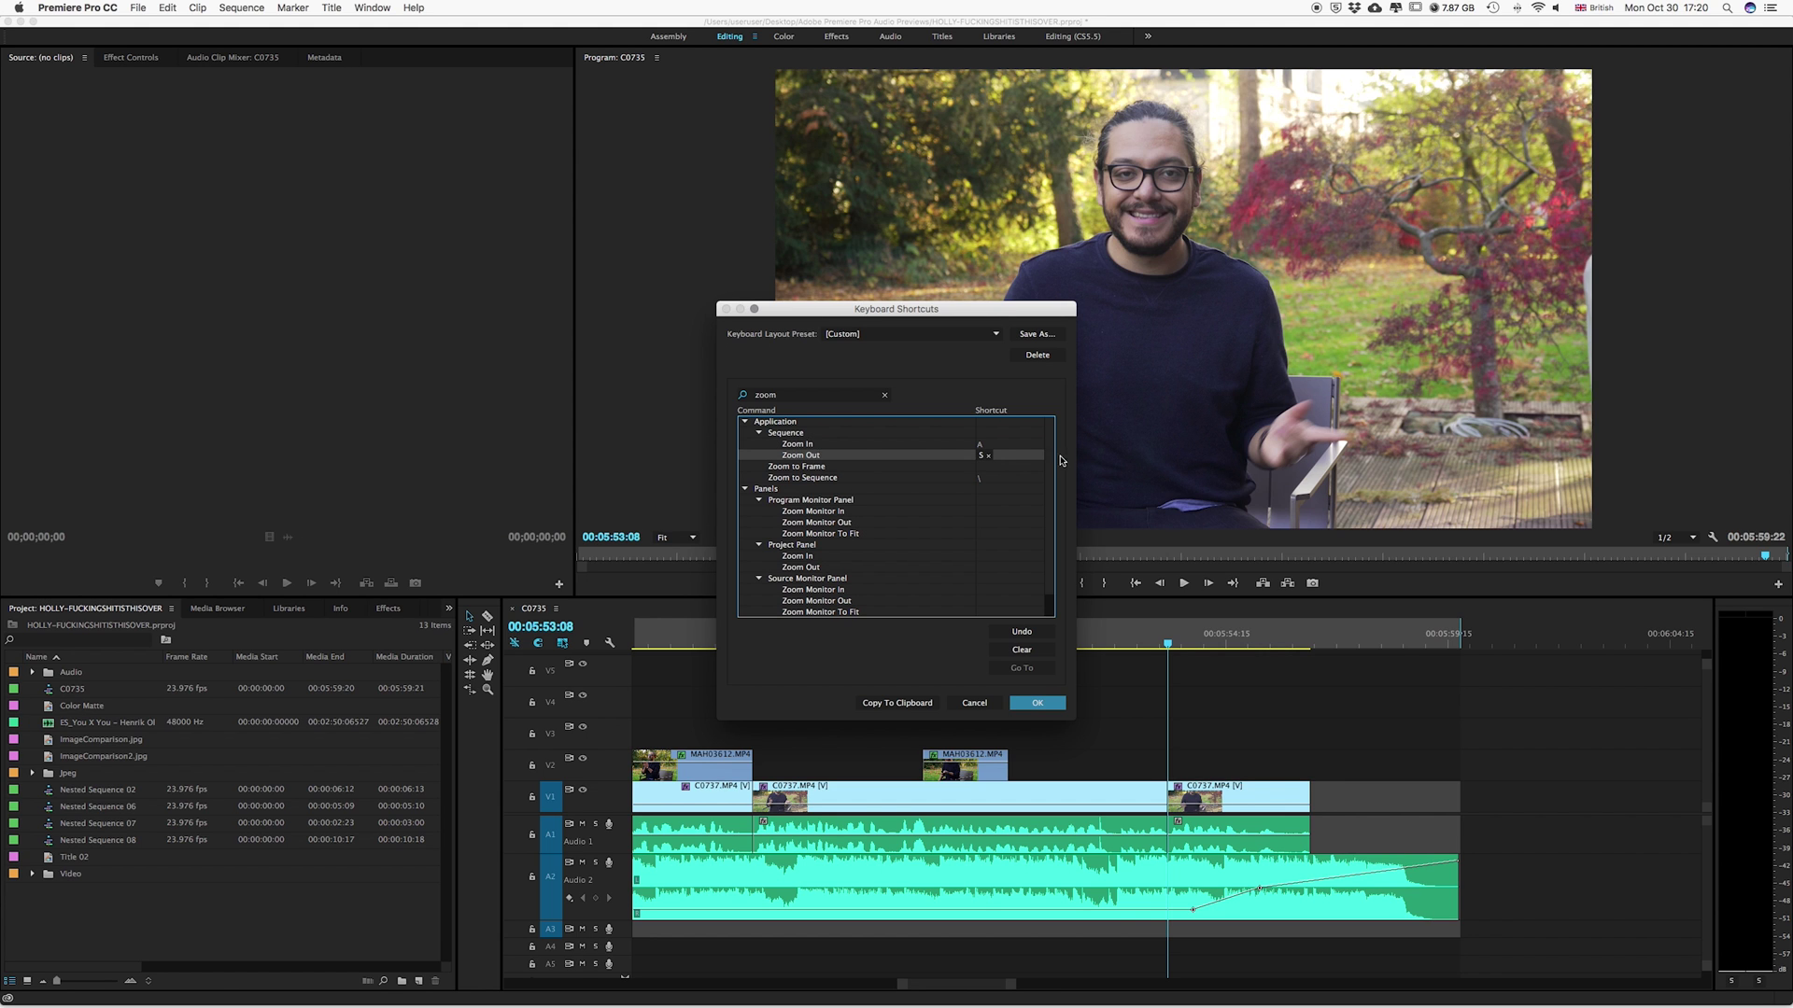
pyautogui.click(991, 459)
pyautogui.click(987, 459)
pyautogui.press('s')
pyautogui.click(883, 396)
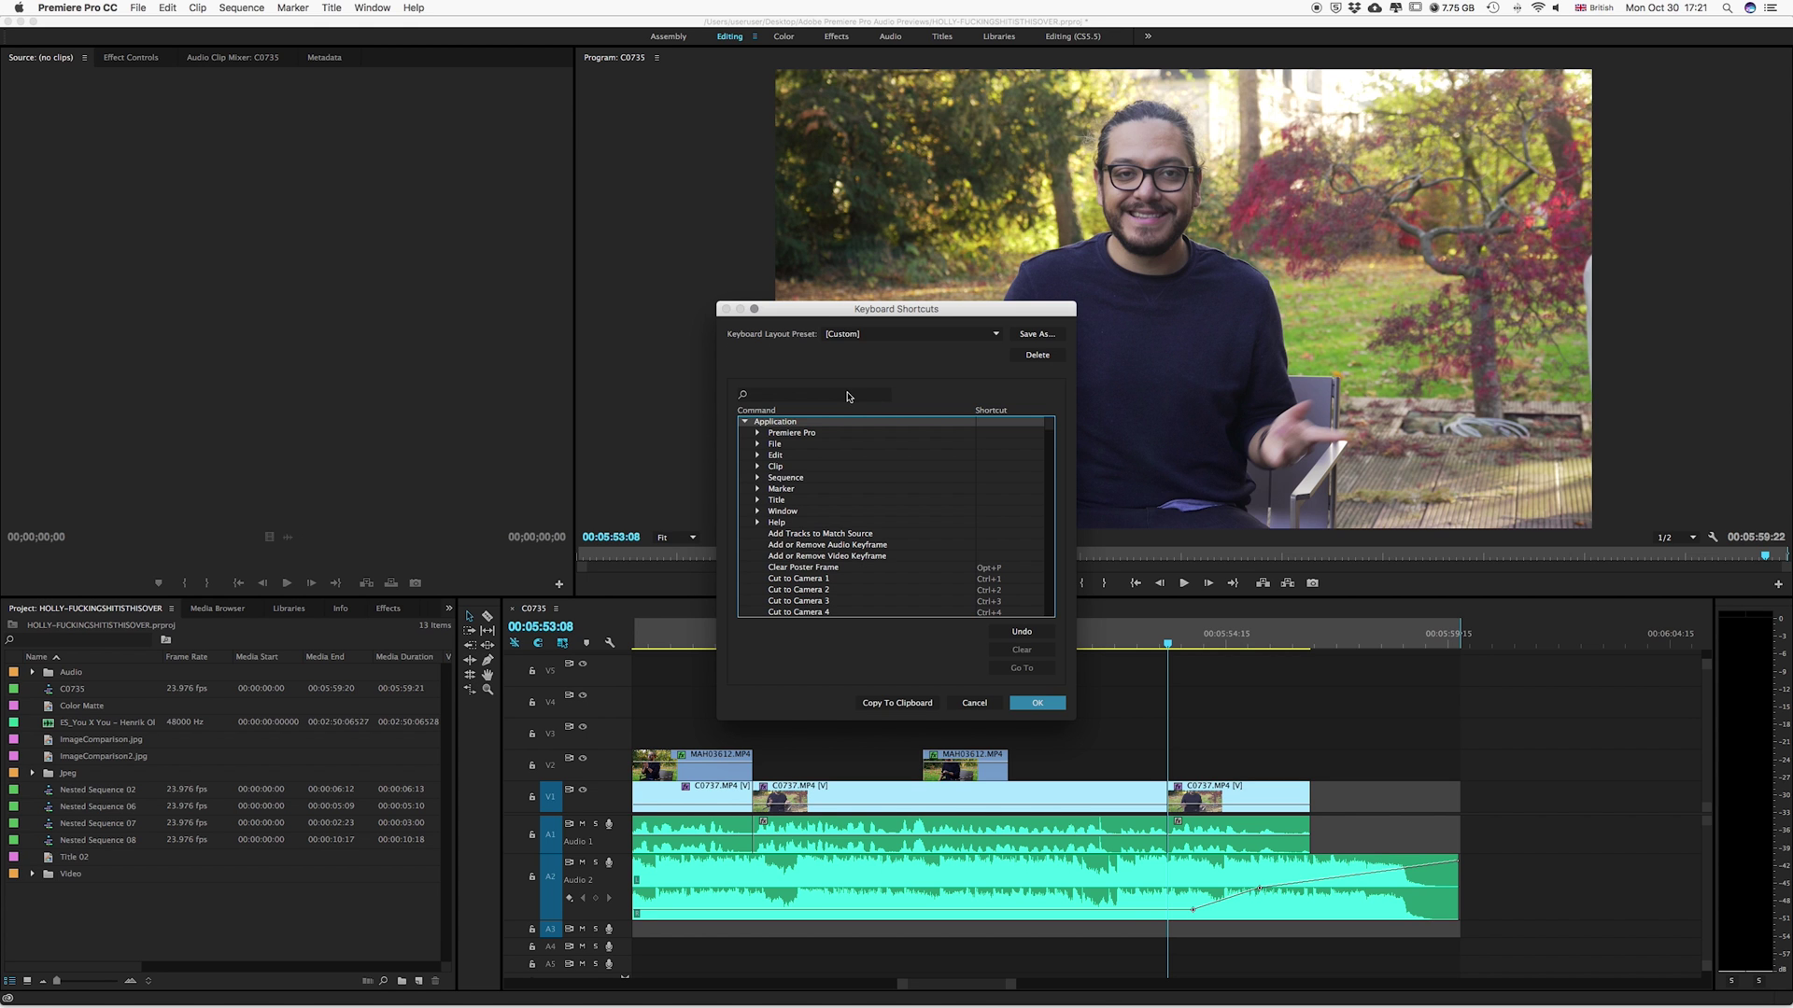
pyautogui.click(845, 396)
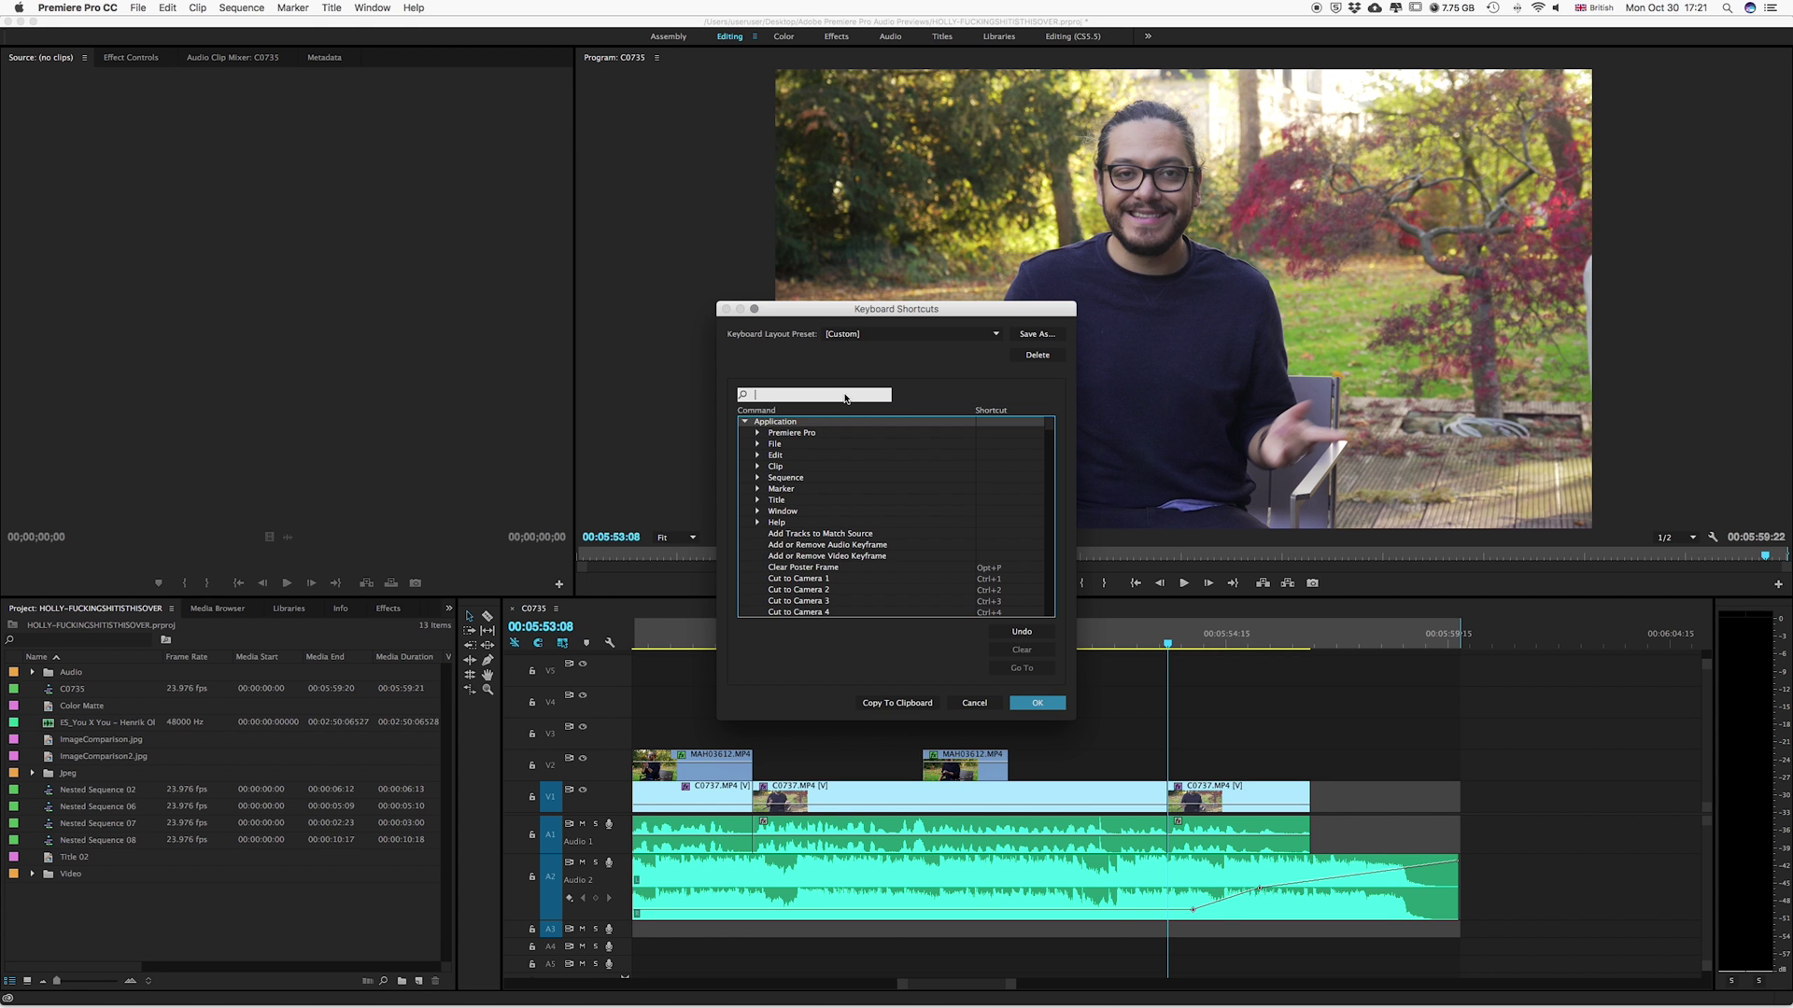
# Search 'ripple', assign D to Timeline Panel > Ripple Delete, and clear the search.
pyautogui.write('ripple')
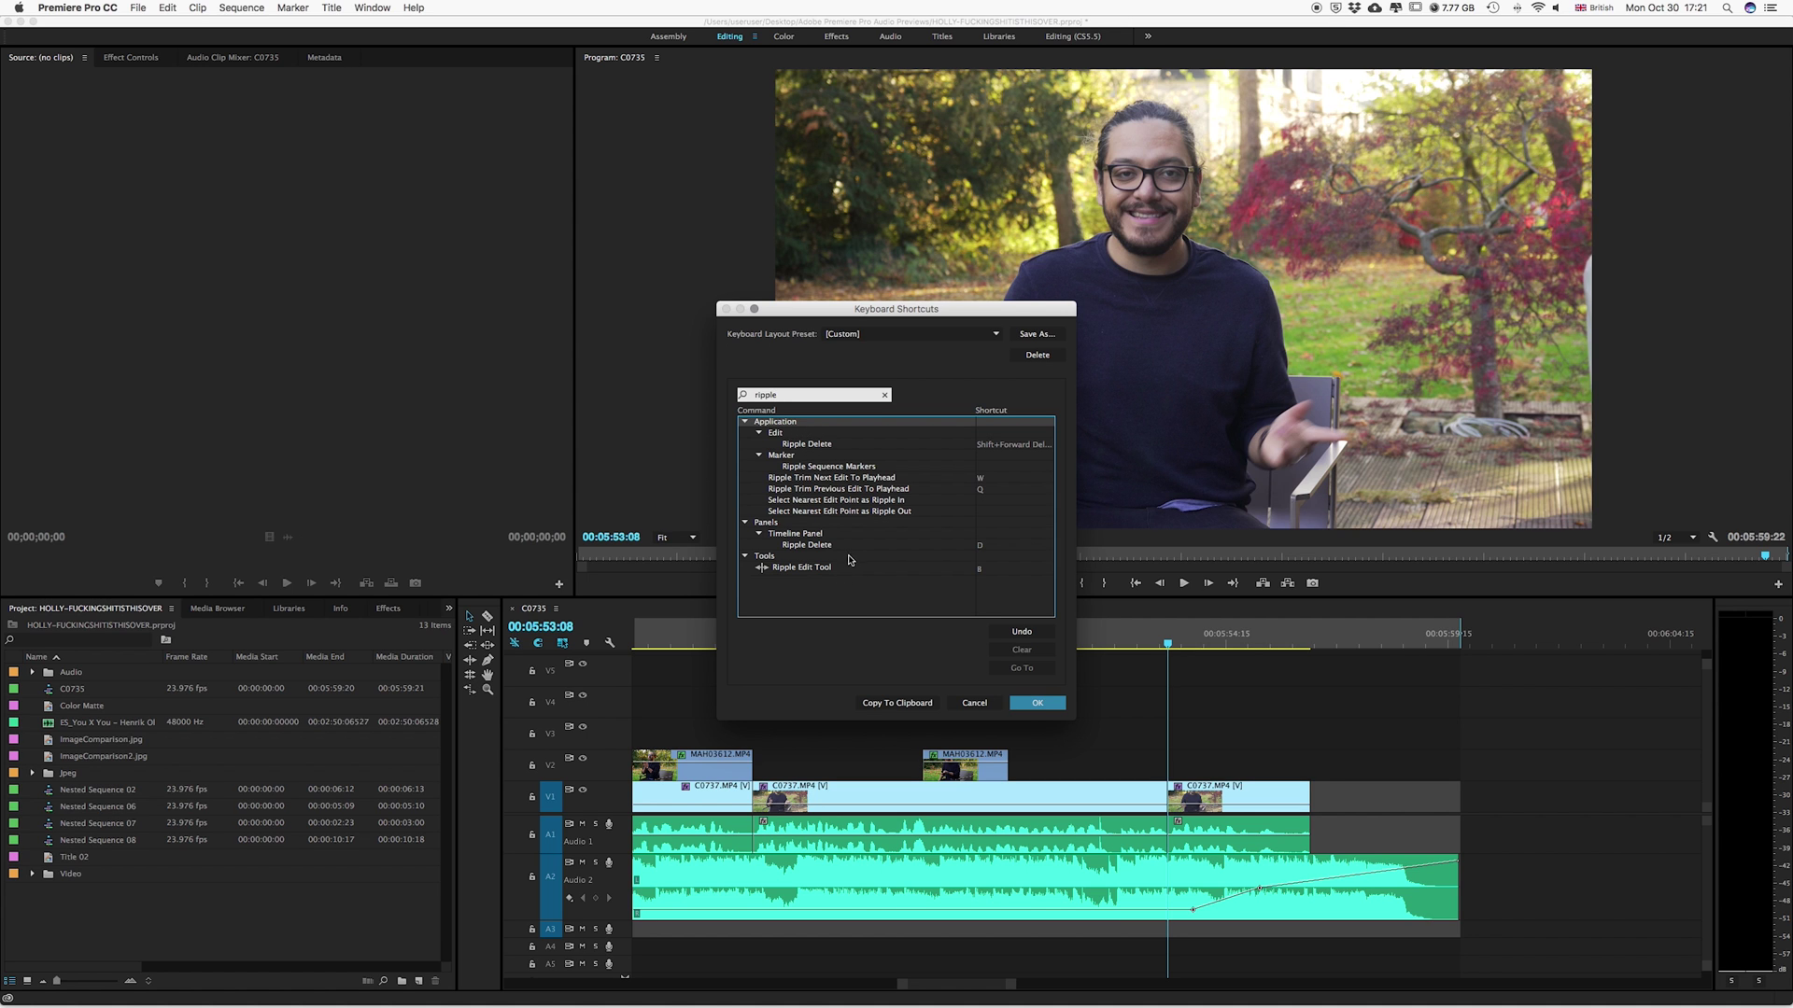
pyautogui.click(803, 546)
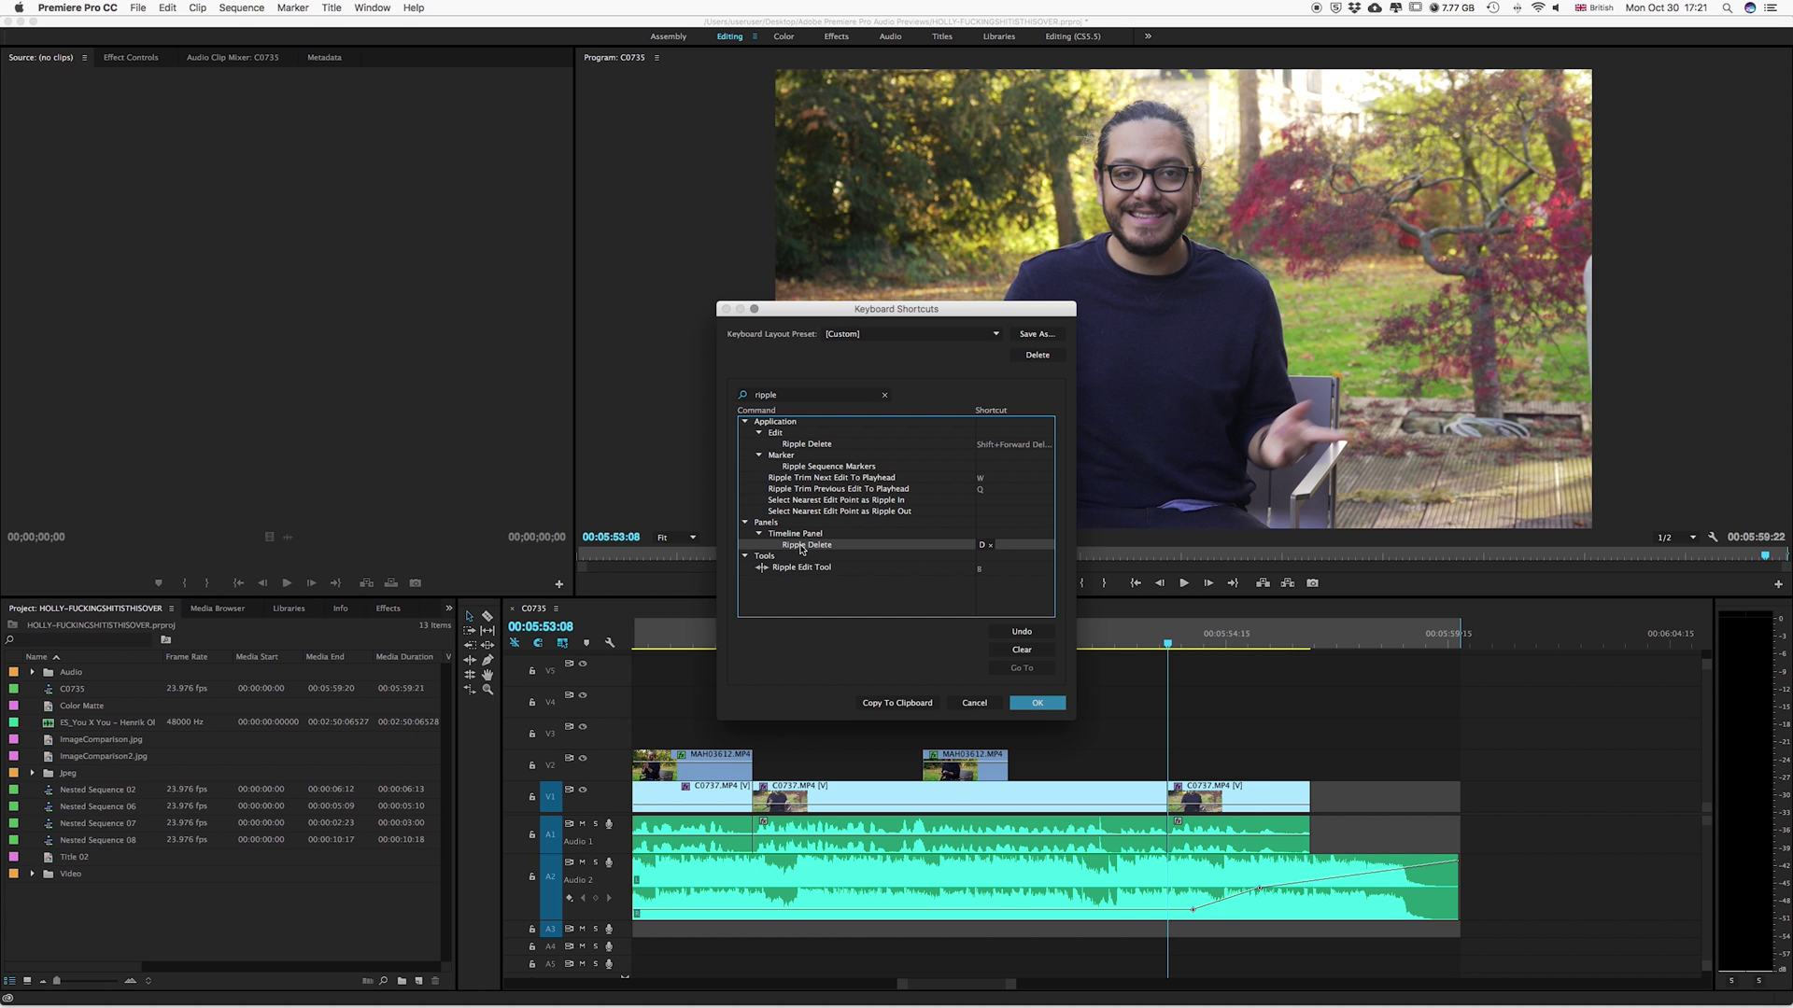
pyautogui.click(986, 546)
pyautogui.press('d')
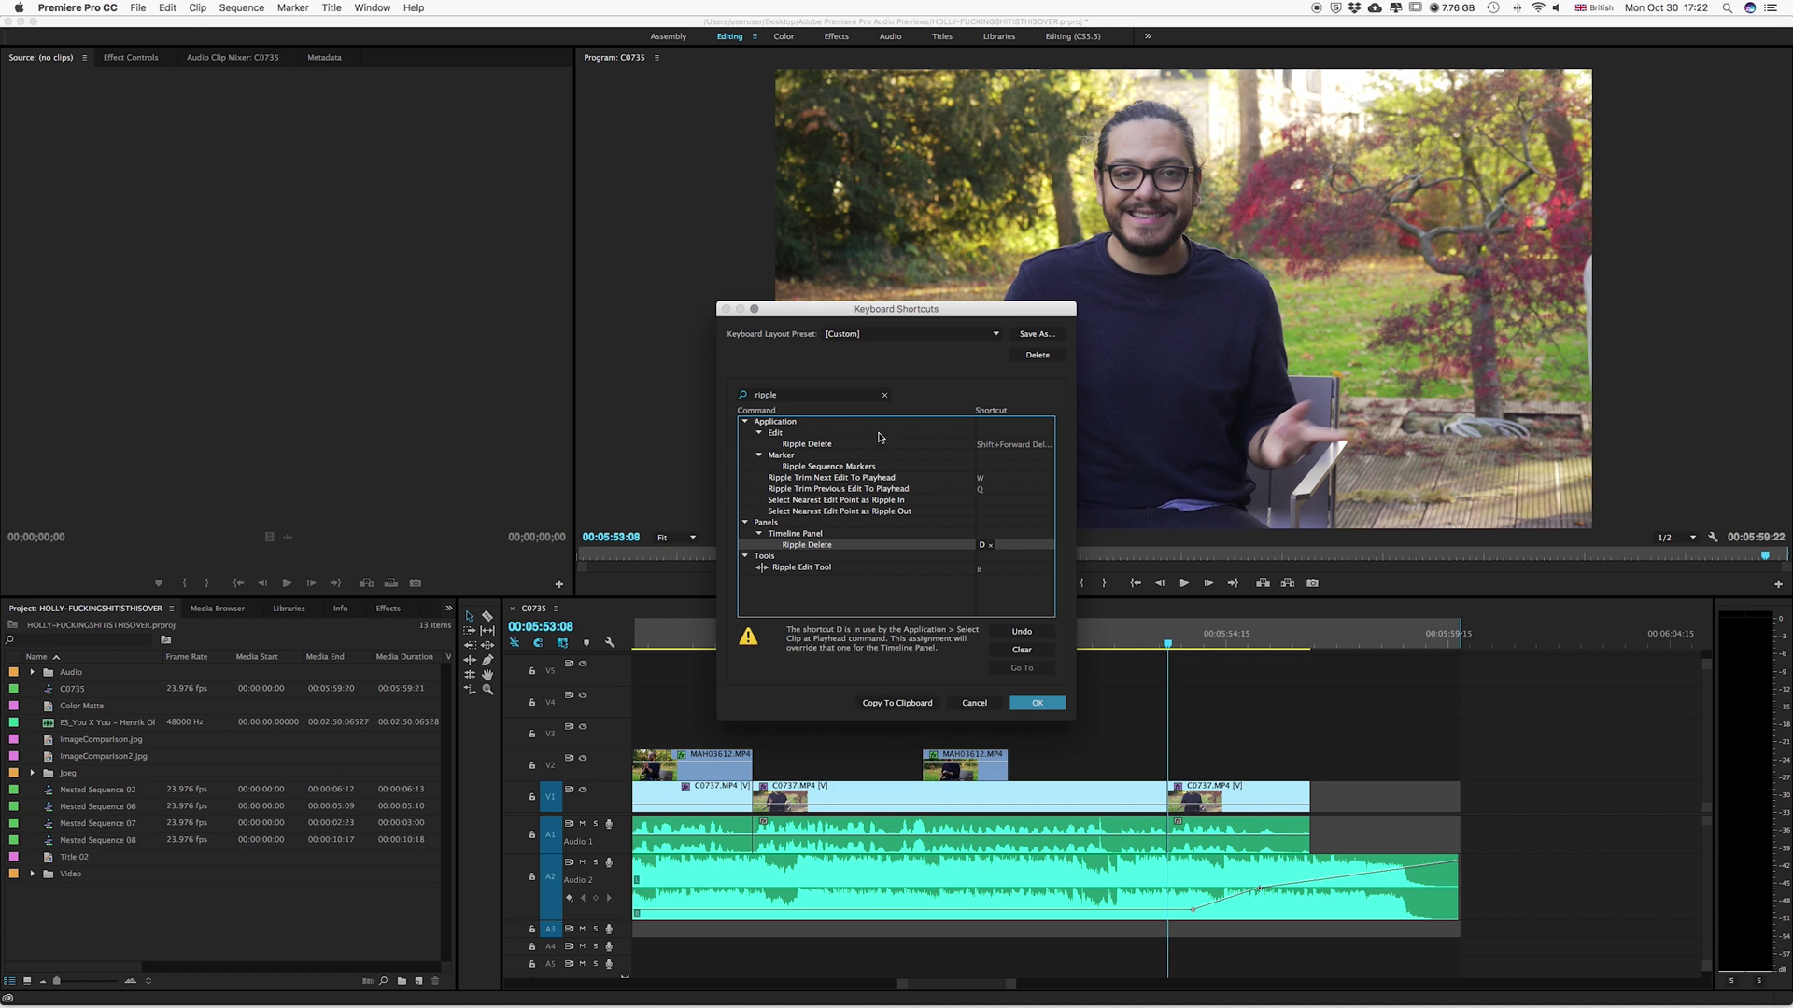
pyautogui.click(885, 395)
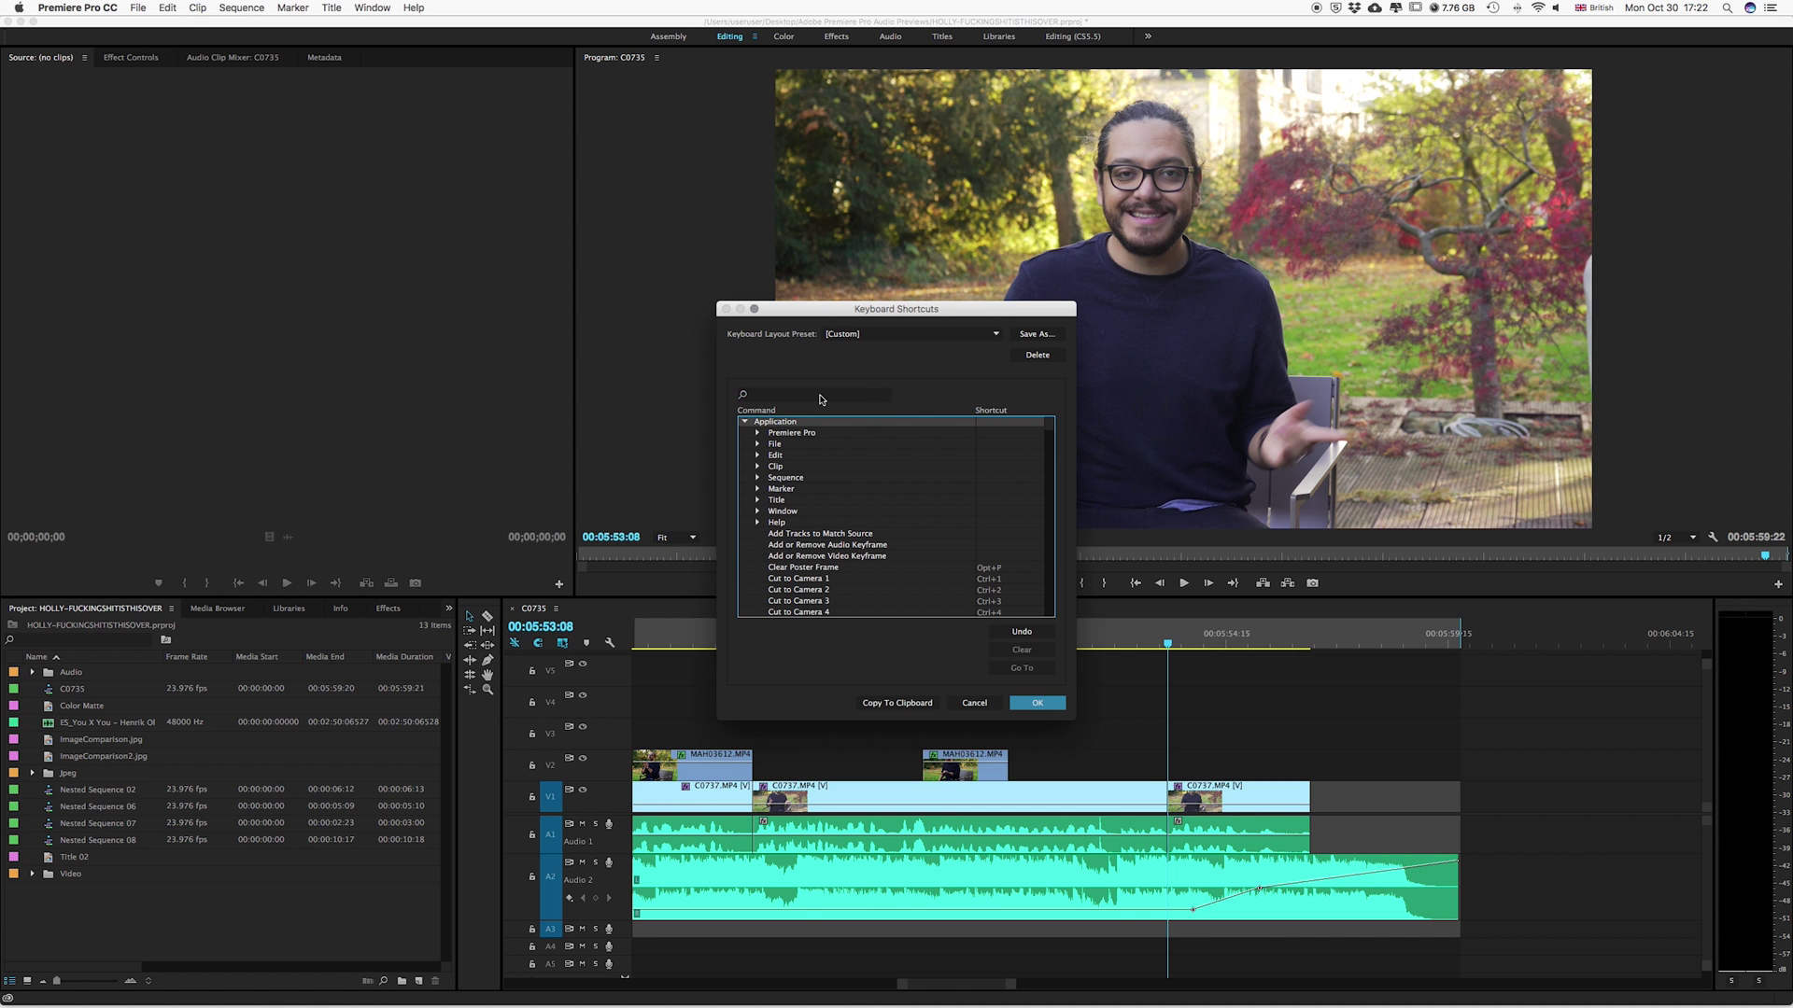
pyautogui.click(821, 398)
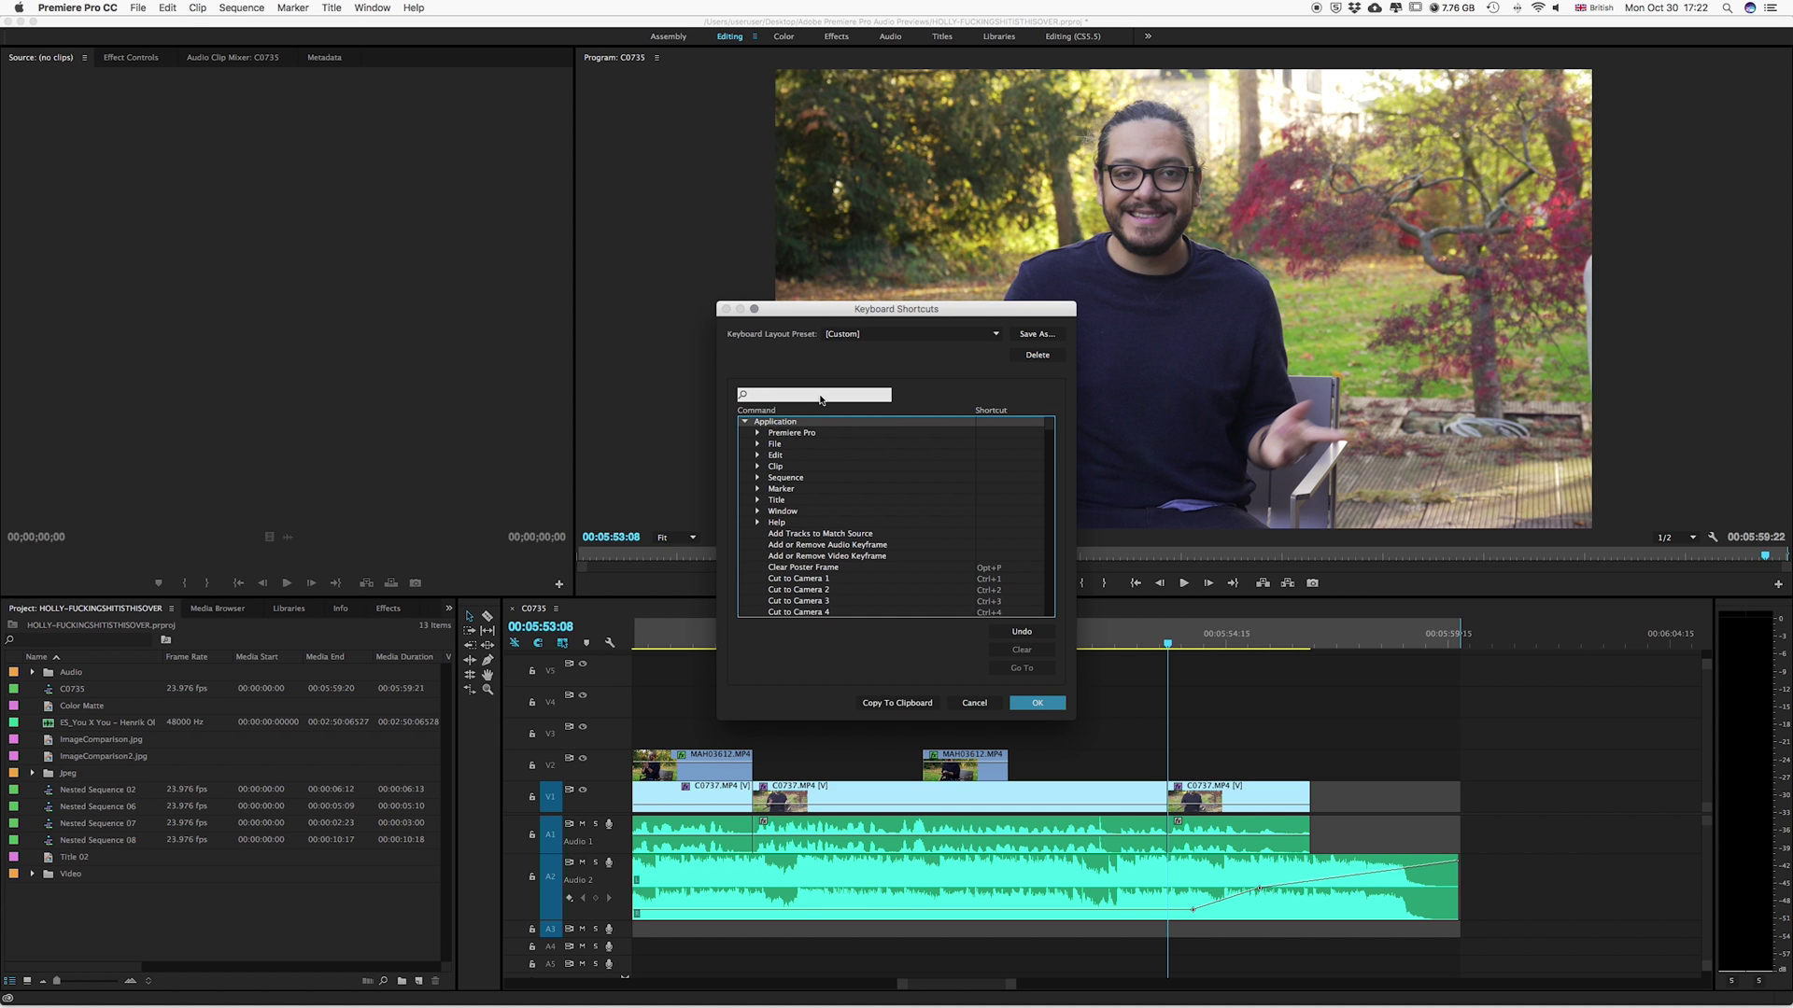
# Search 'nest' and assign G as the Nest... command's shortcut.
pyautogui.write('nest')
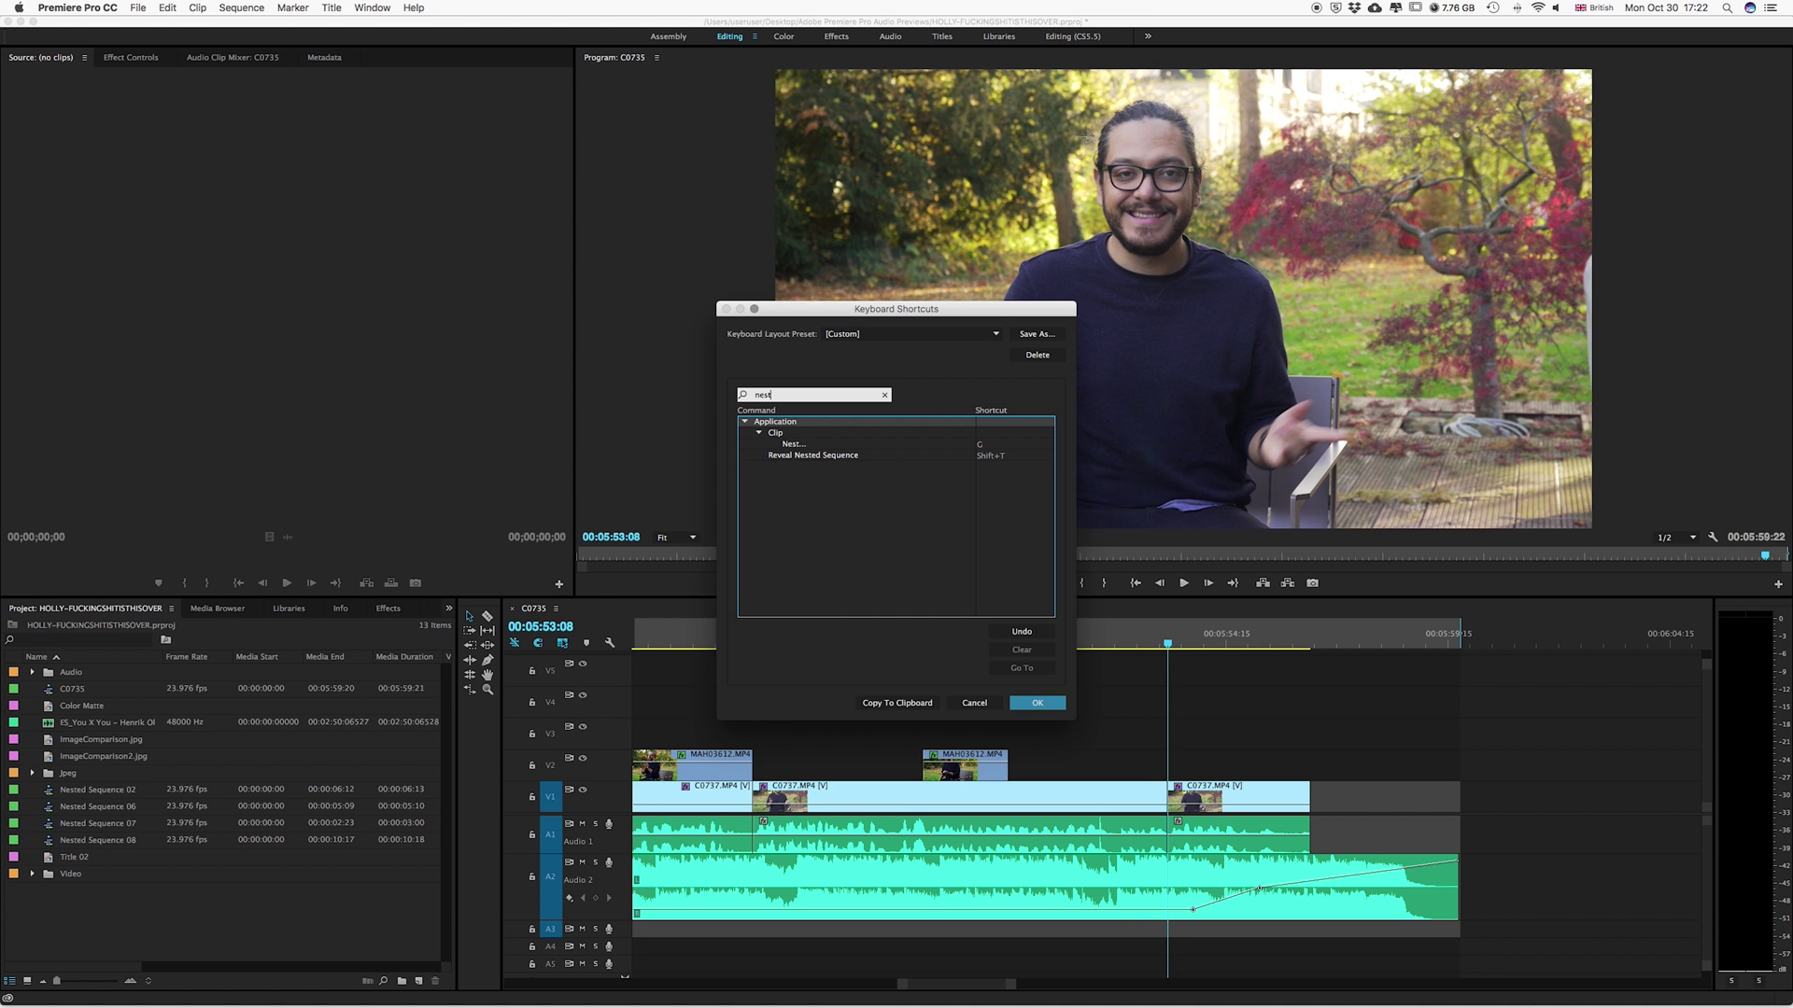
pyautogui.click(799, 447)
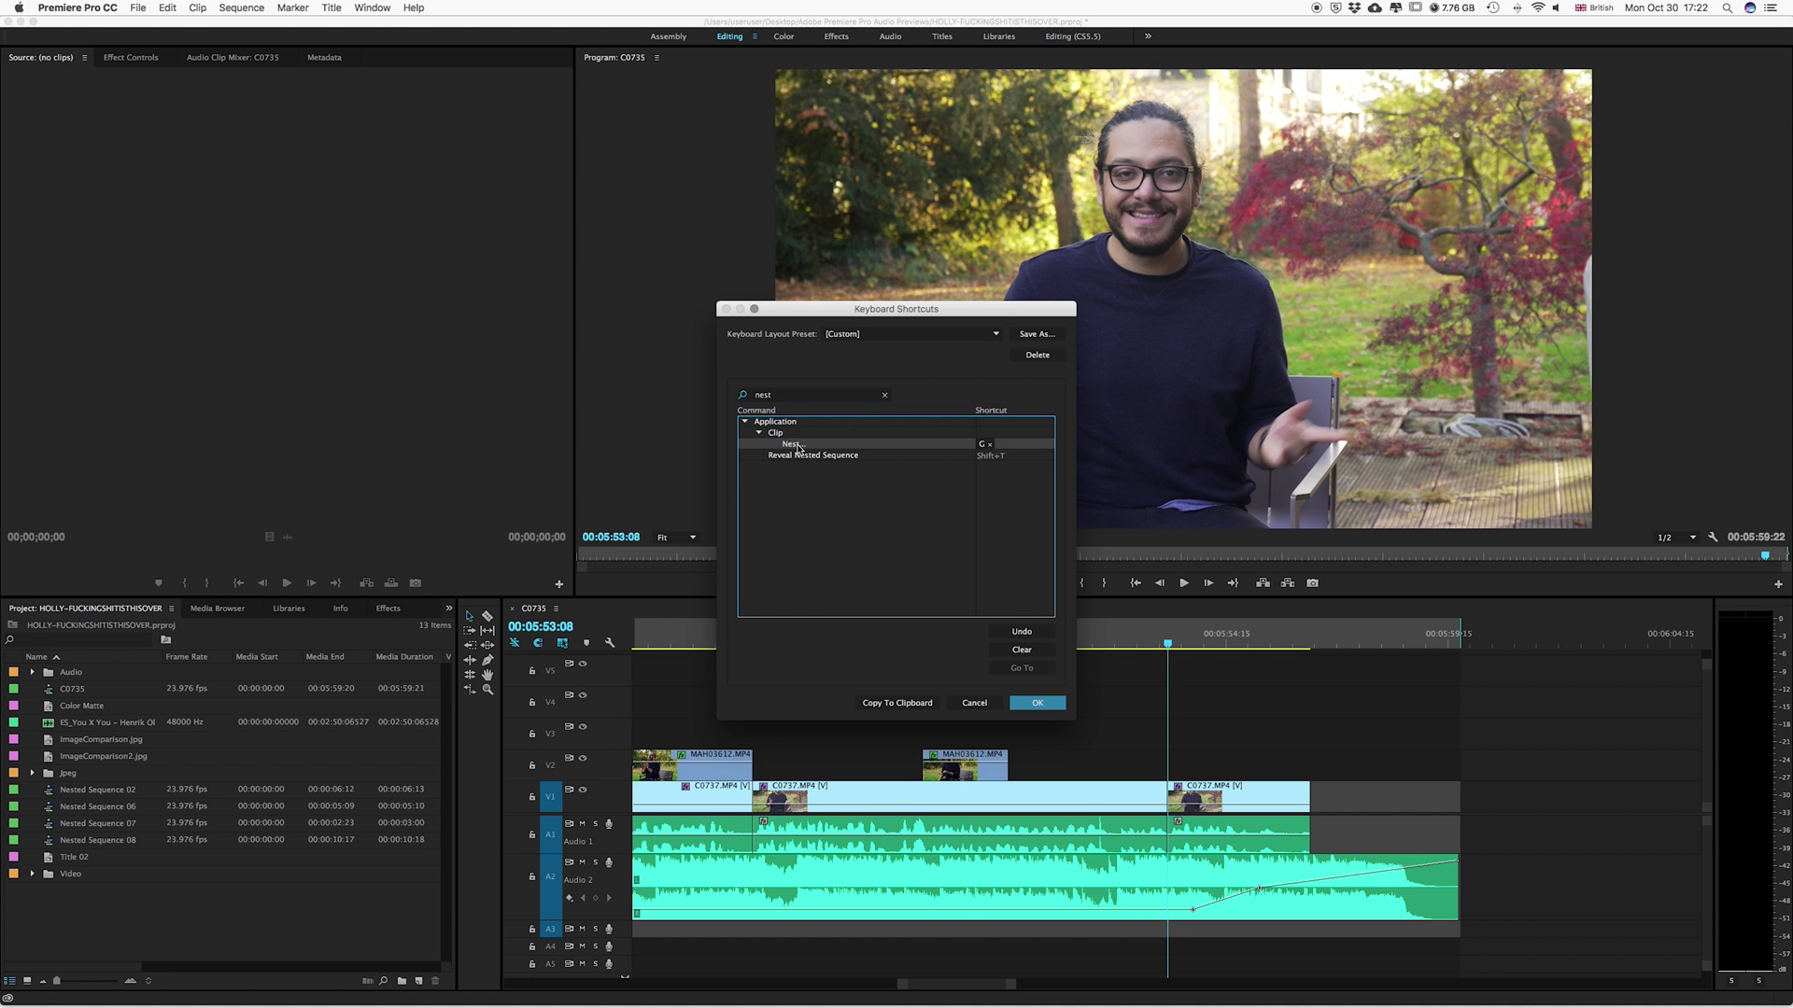
pyautogui.click(988, 446)
pyautogui.press('g')
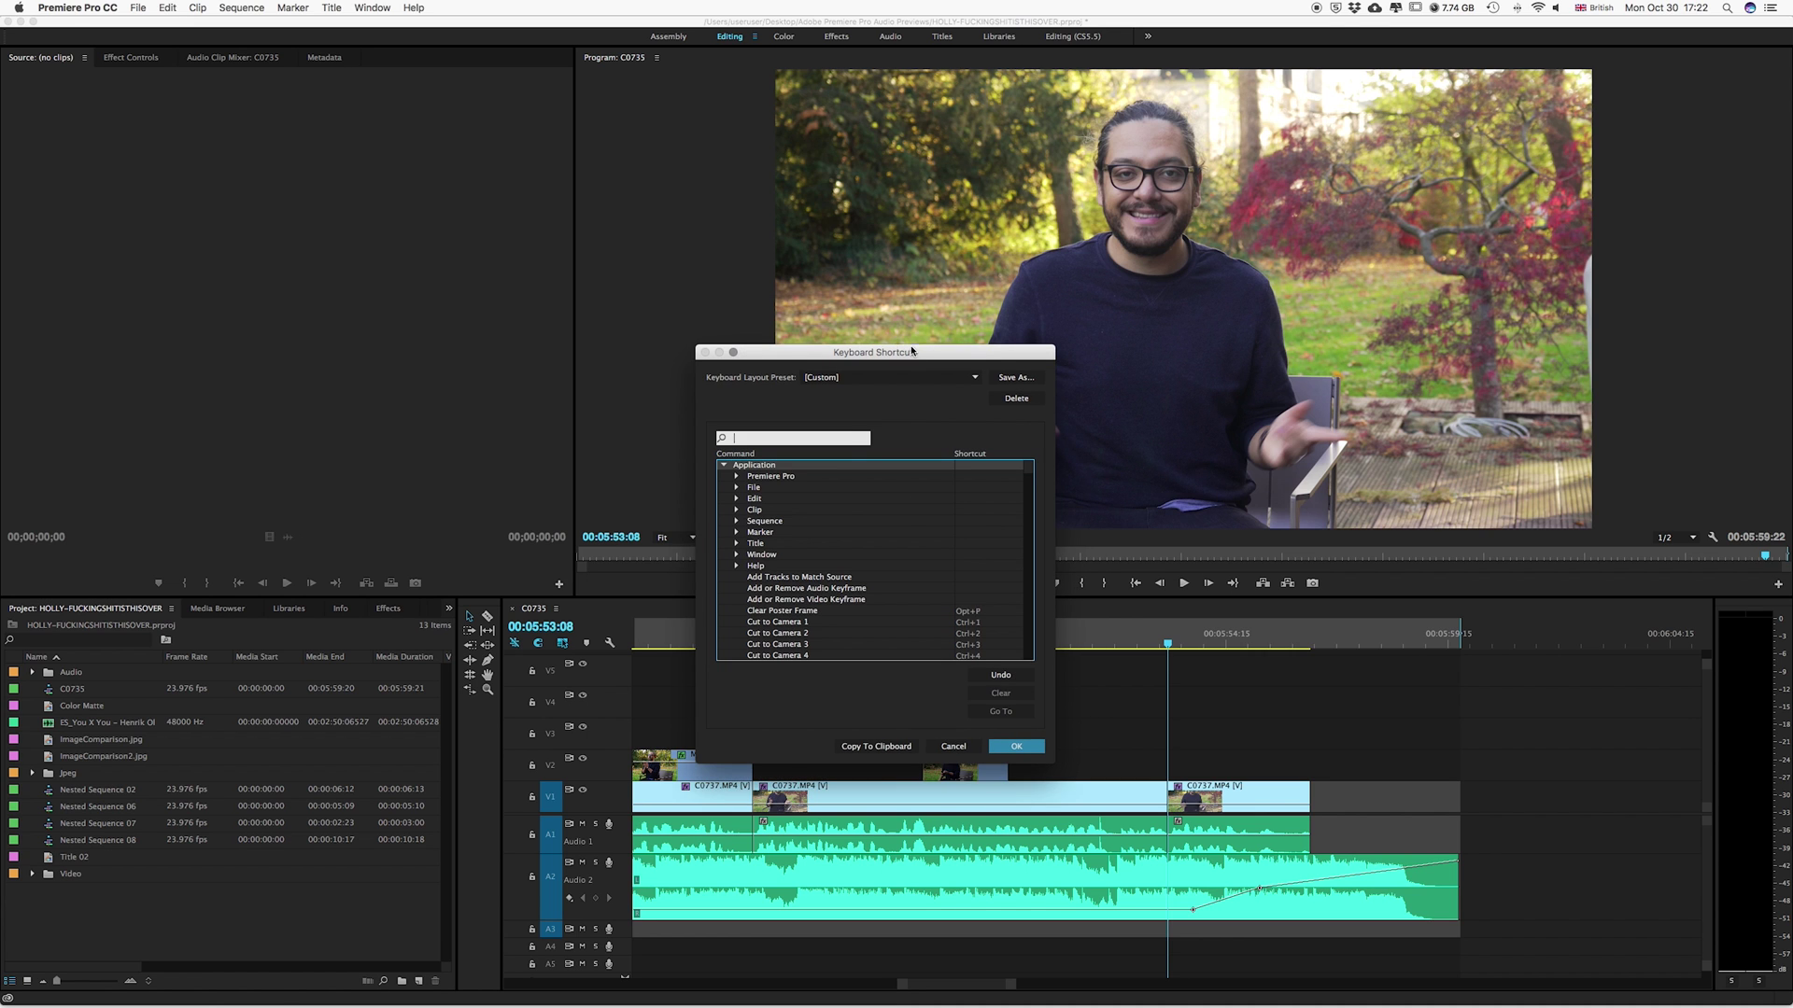
pyautogui.moveTo(912, 351); pyautogui.dragTo(909, 355)
# Confirm the shortcuts, razor-cut the C0737 clip with C, undo, then drag C0737 later with V.
pyautogui.click(1025, 754)
pyautogui.click(1024, 755)
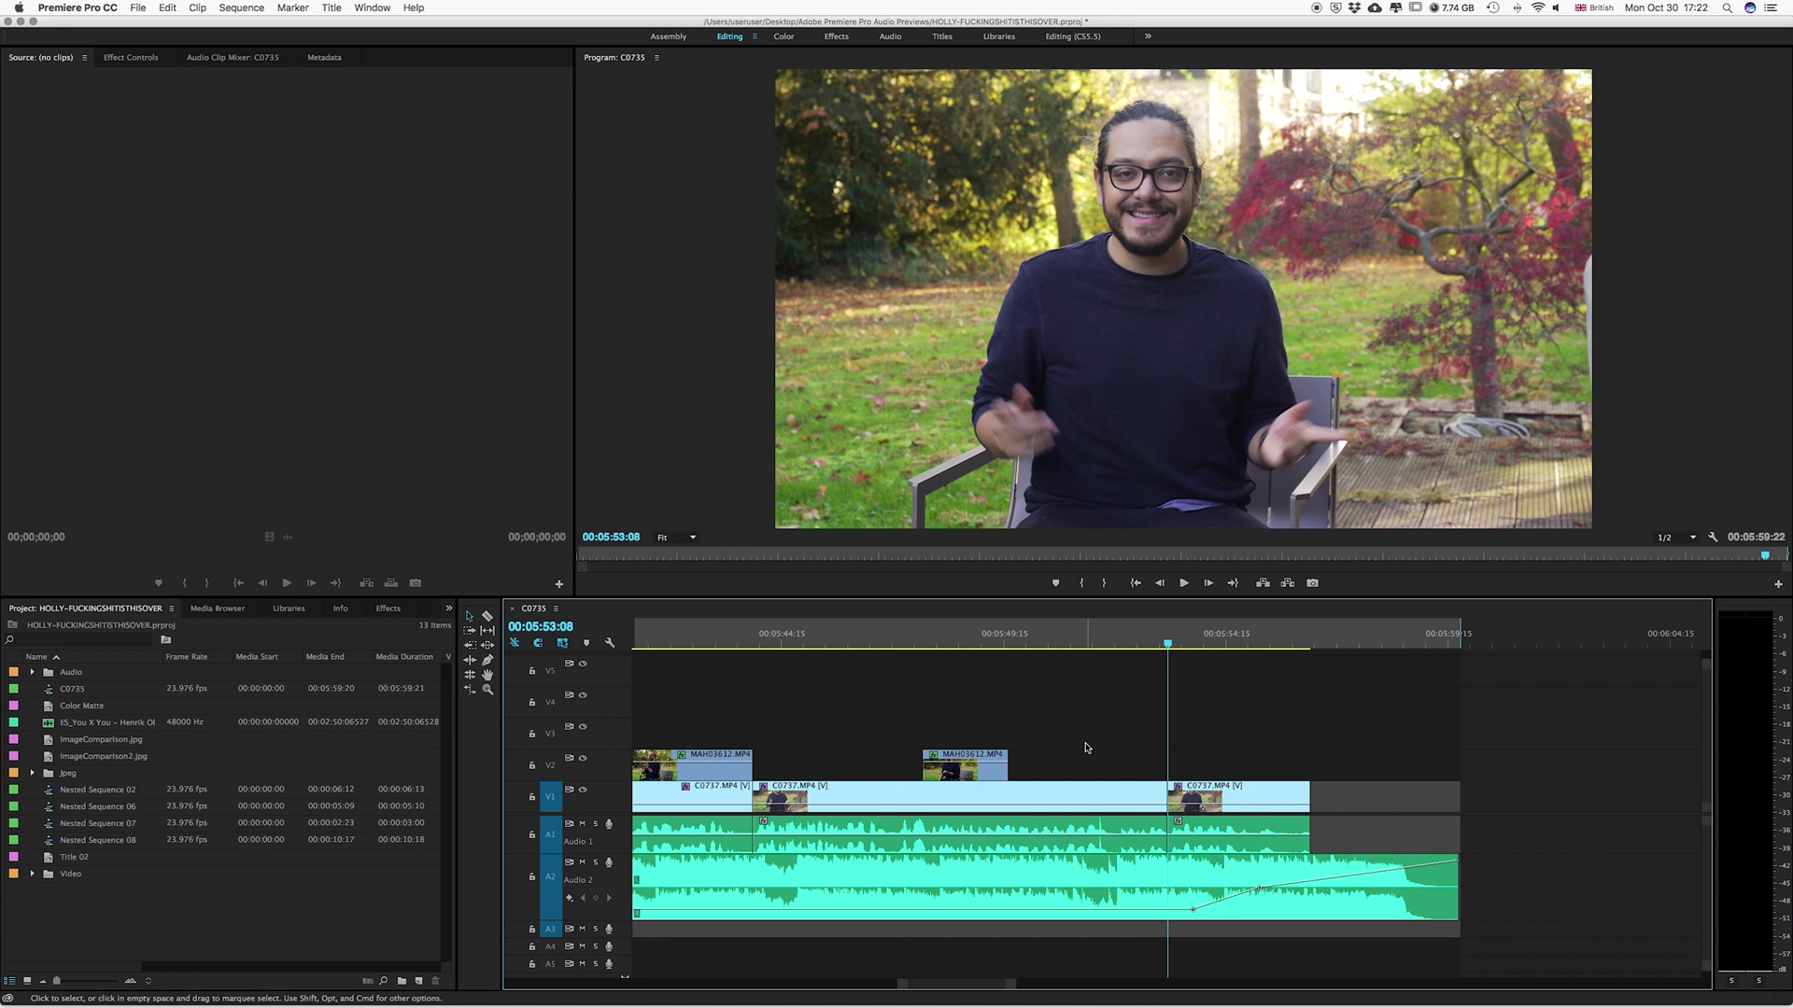
pyautogui.press('c')
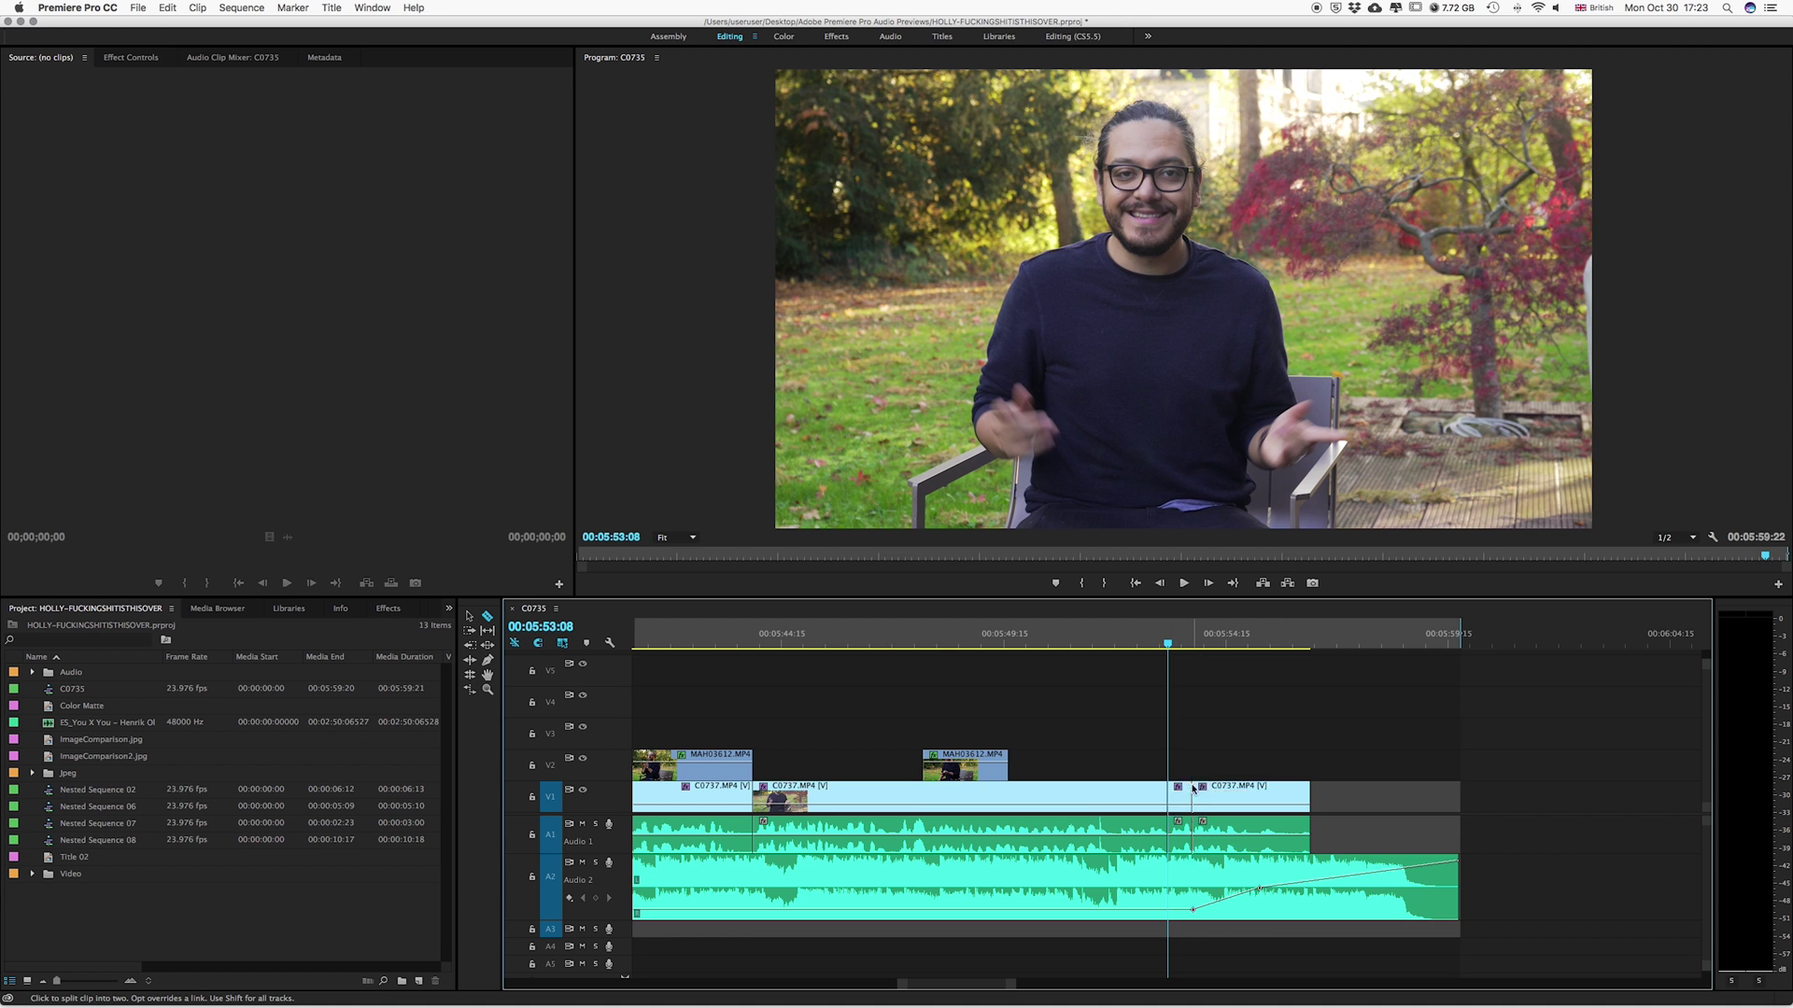
pyautogui.click(1211, 789)
pyautogui.press('super+z')
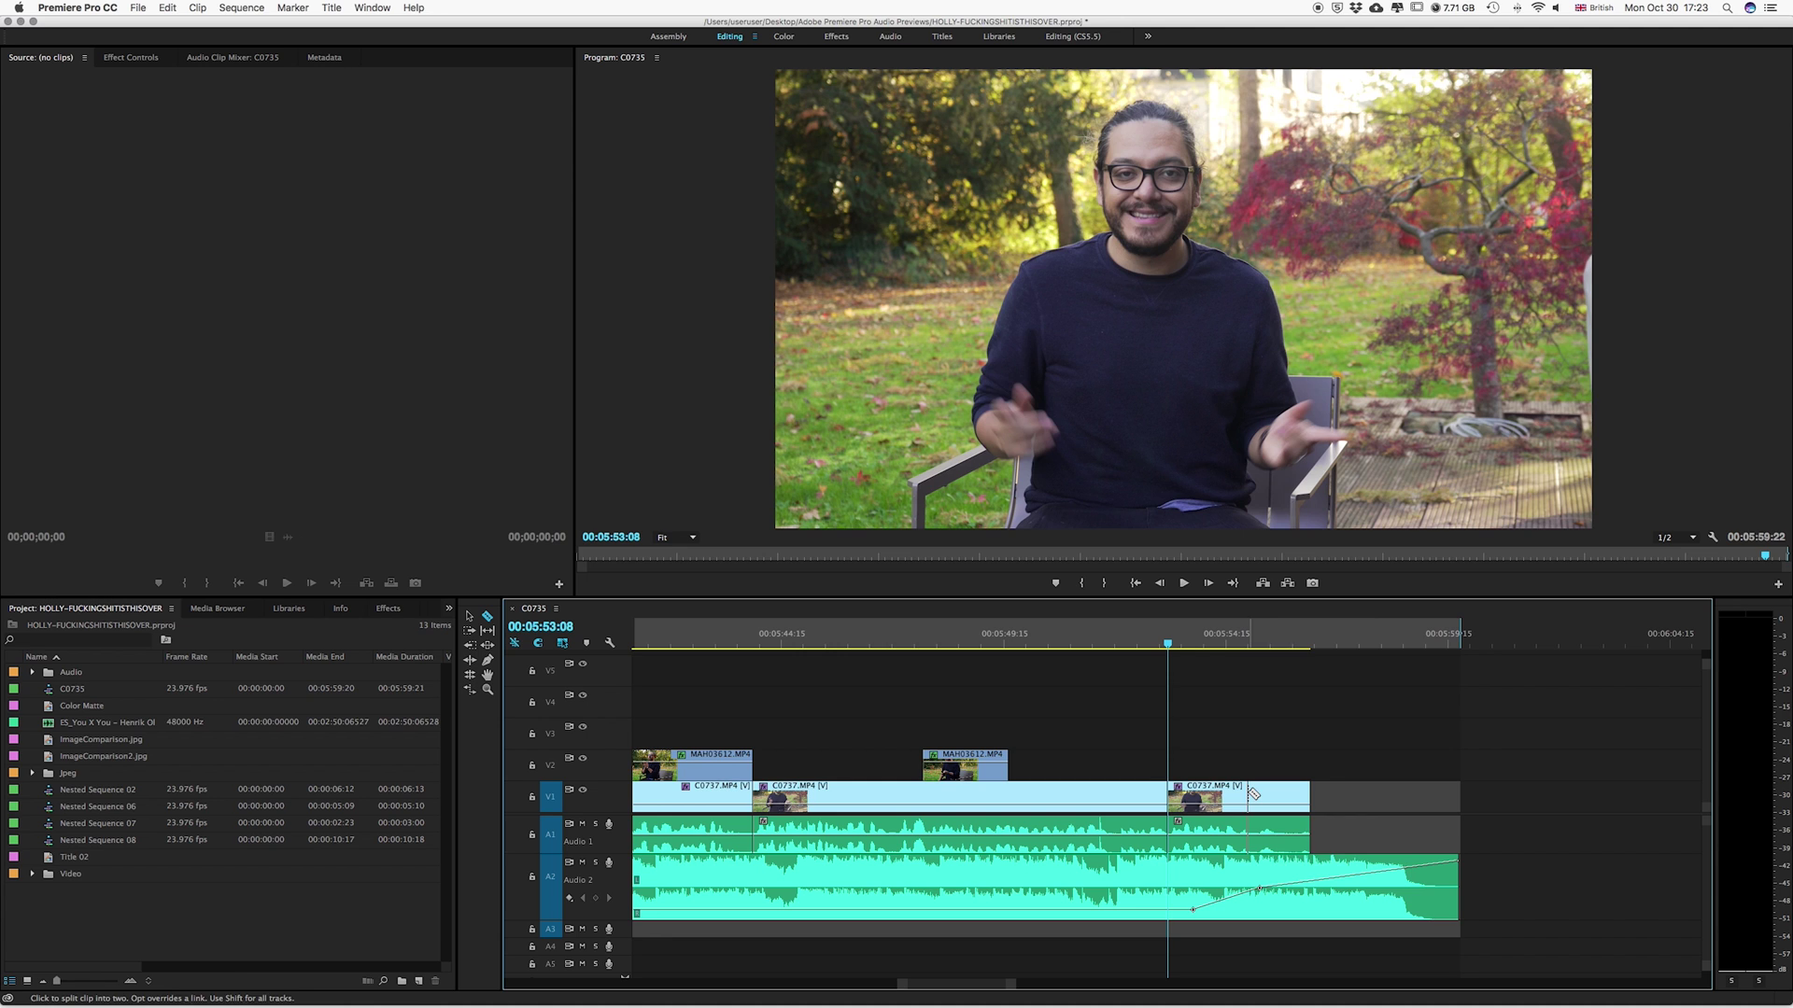
pyautogui.press('v')
pyautogui.moveTo(1248, 795); pyautogui.dragTo(1371, 744)
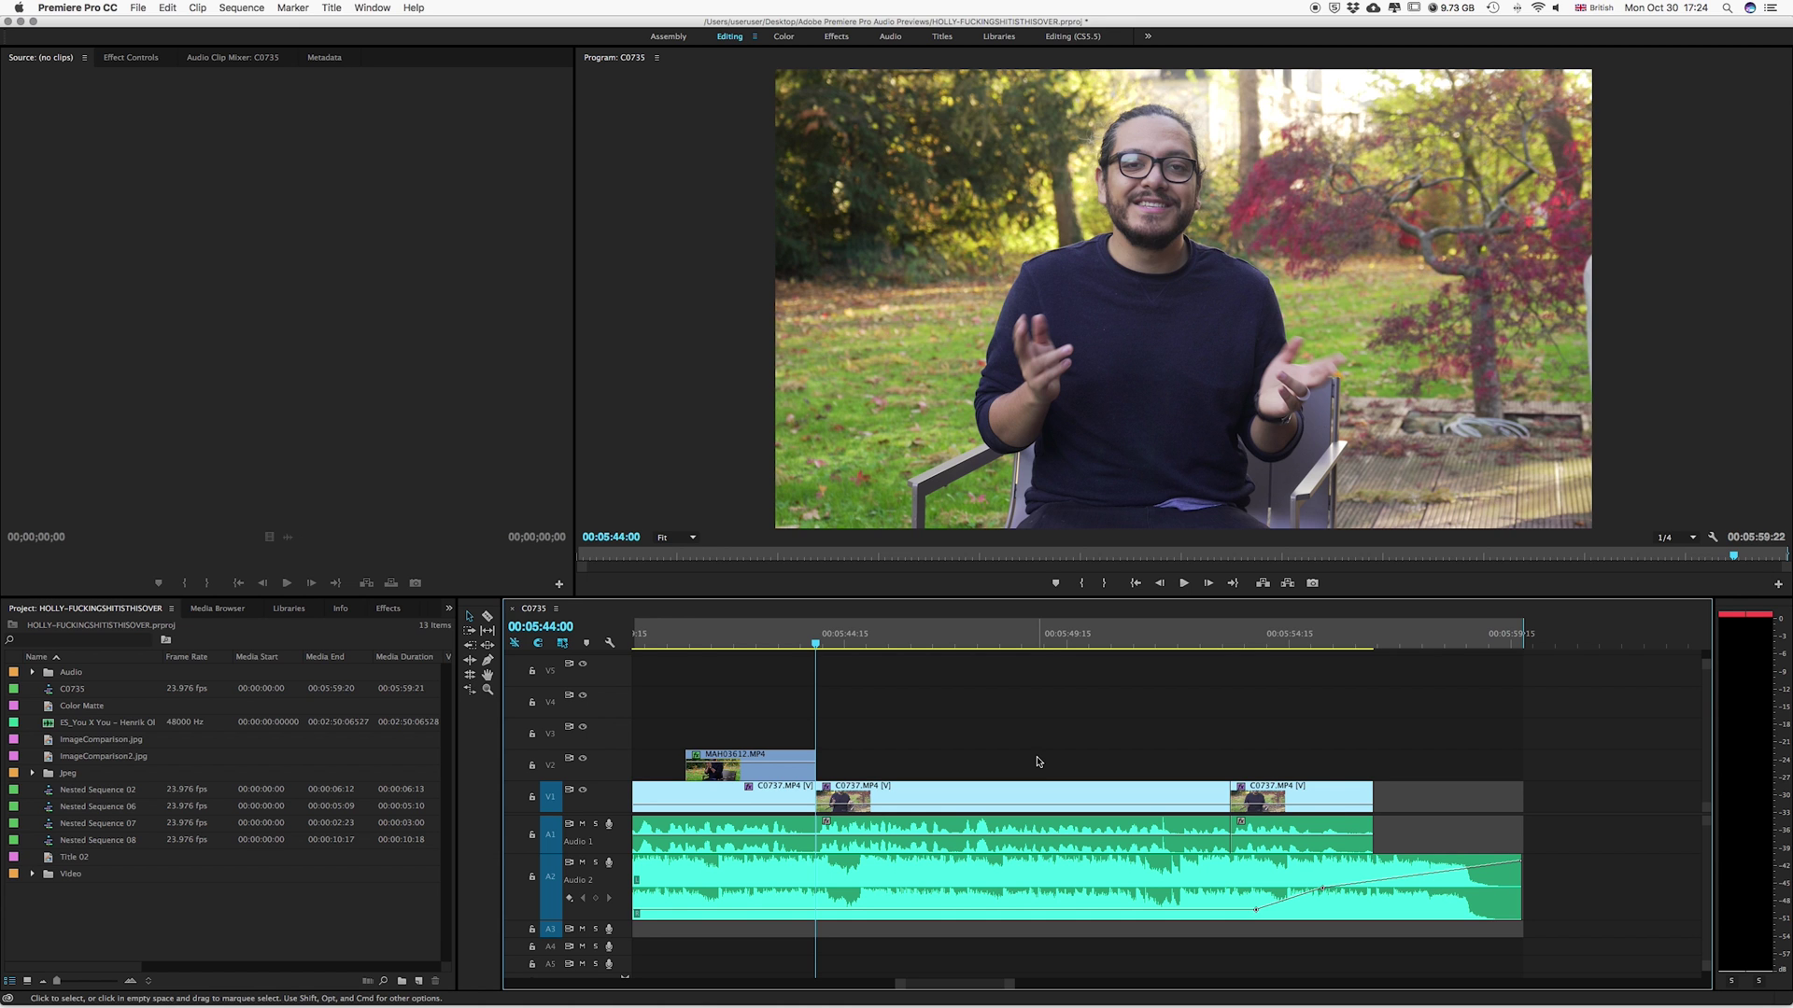
# Move the playhead to about 05:42:22, ripple delete the middle C0737 clip, then undo.
pyautogui.moveTo(841, 642); pyautogui.dragTo(768, 645)
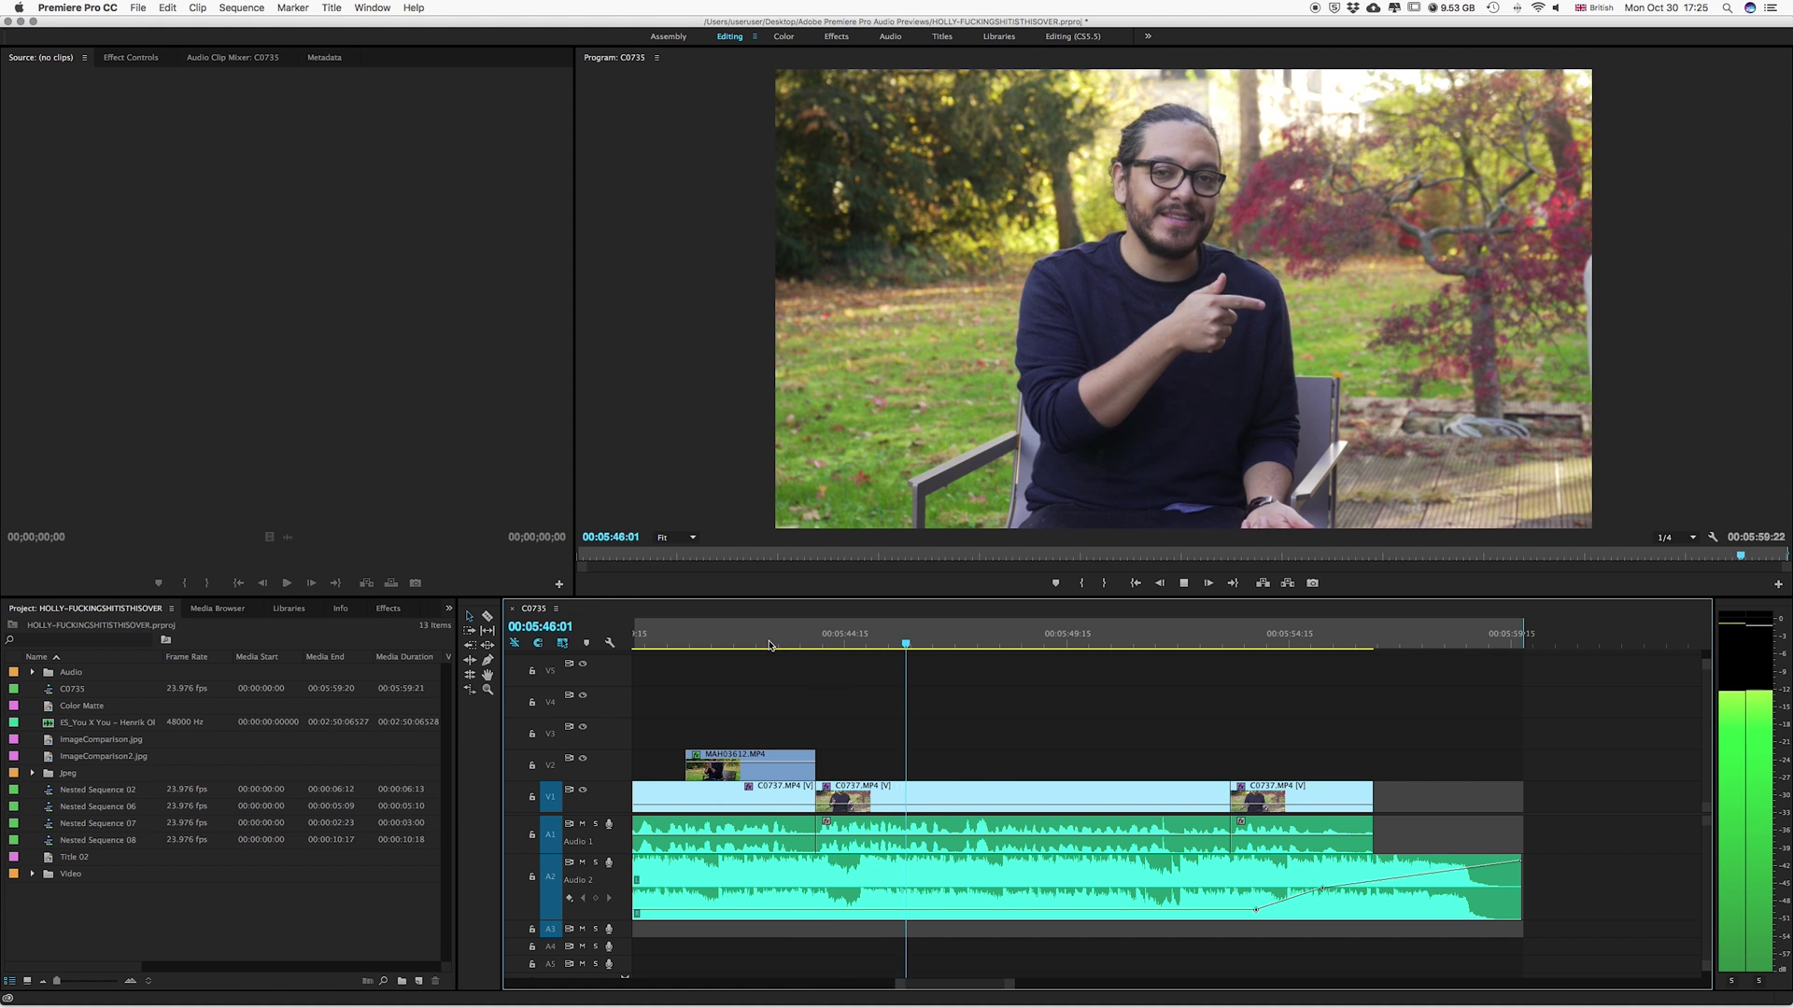
pyautogui.press('space')
pyautogui.click(1017, 796)
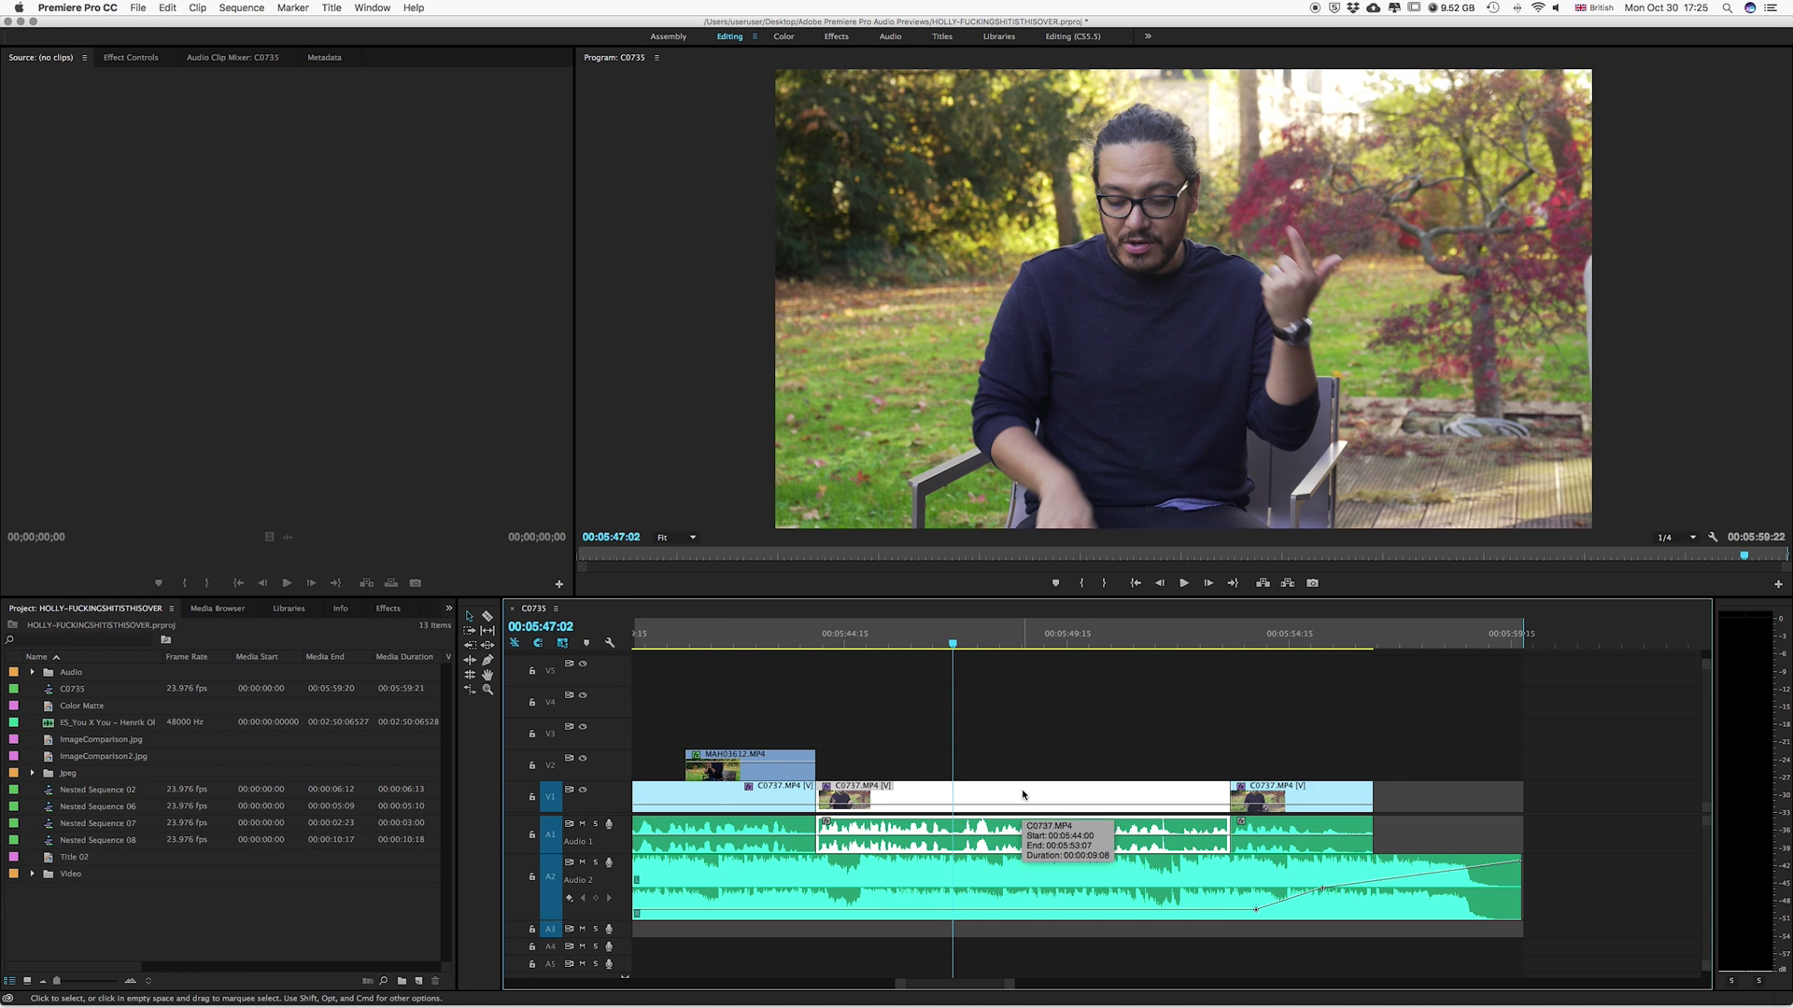
pyautogui.moveTo(1023, 794)
pyautogui.mouseDown()
pyautogui.moveTo(1266, 778)
pyautogui.moveTo(1335, 797)
pyautogui.moveTo(1007, 792)
pyautogui.mouseUp()
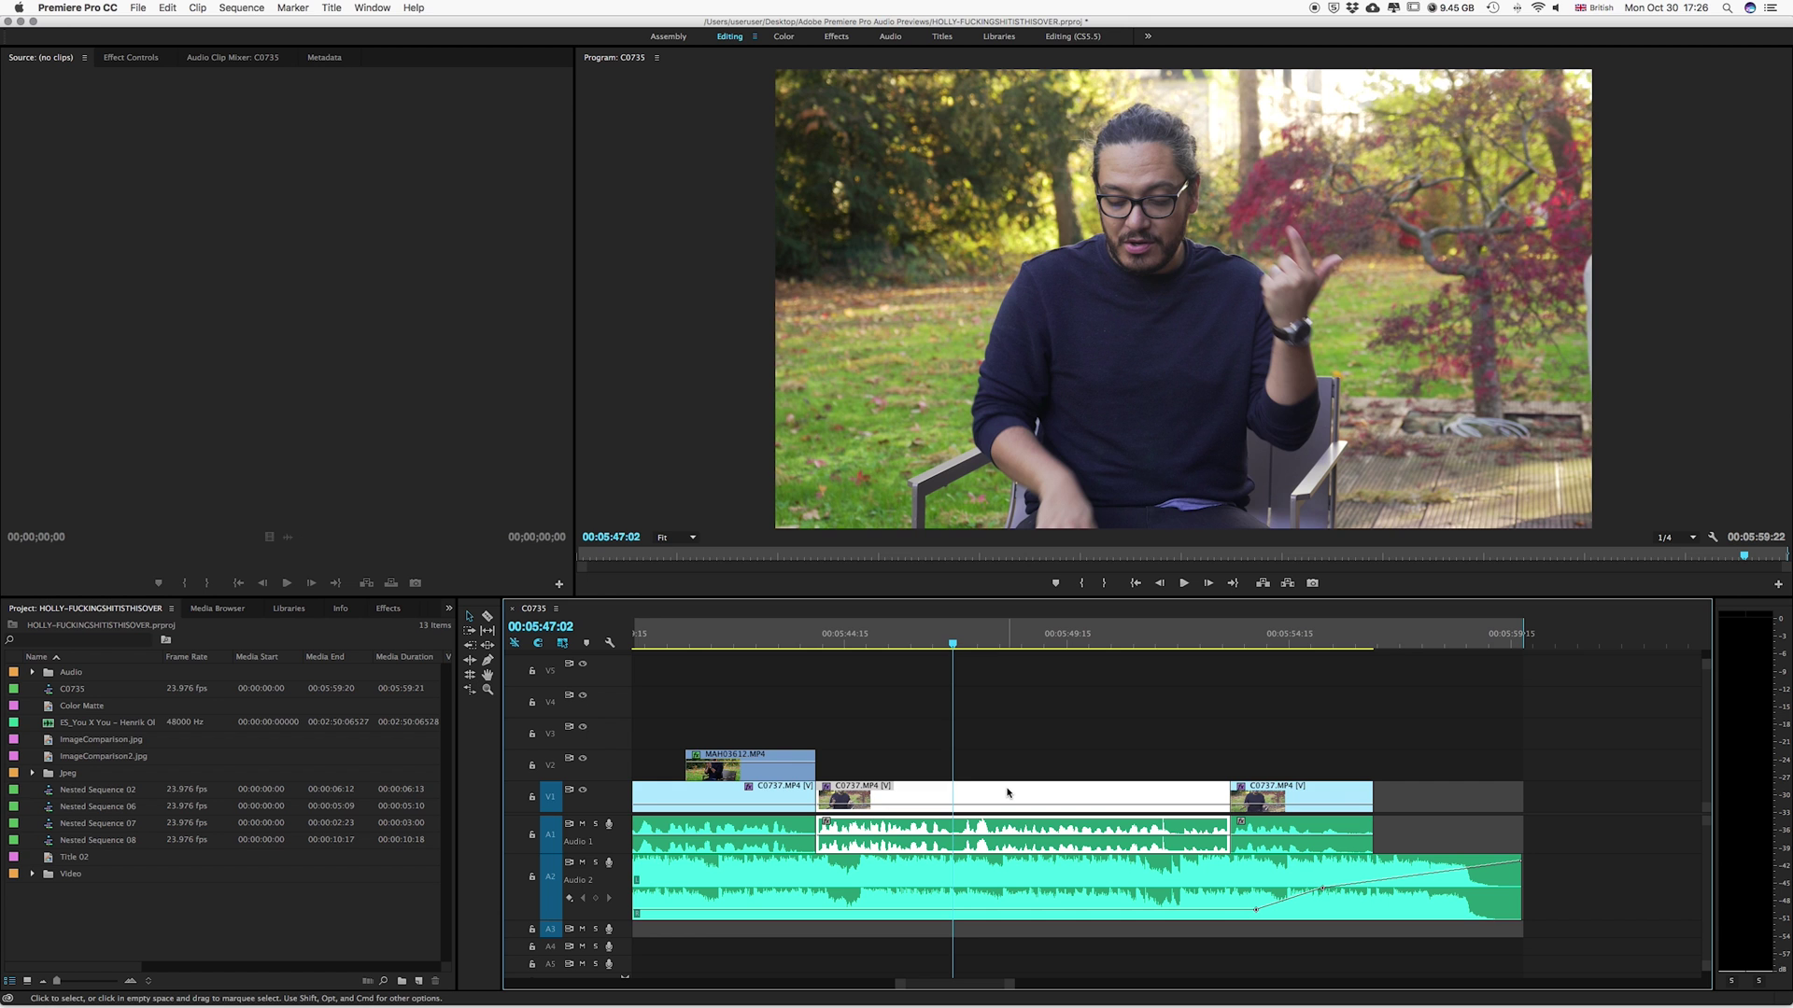
pyautogui.hotkey('shift', 'Delete')
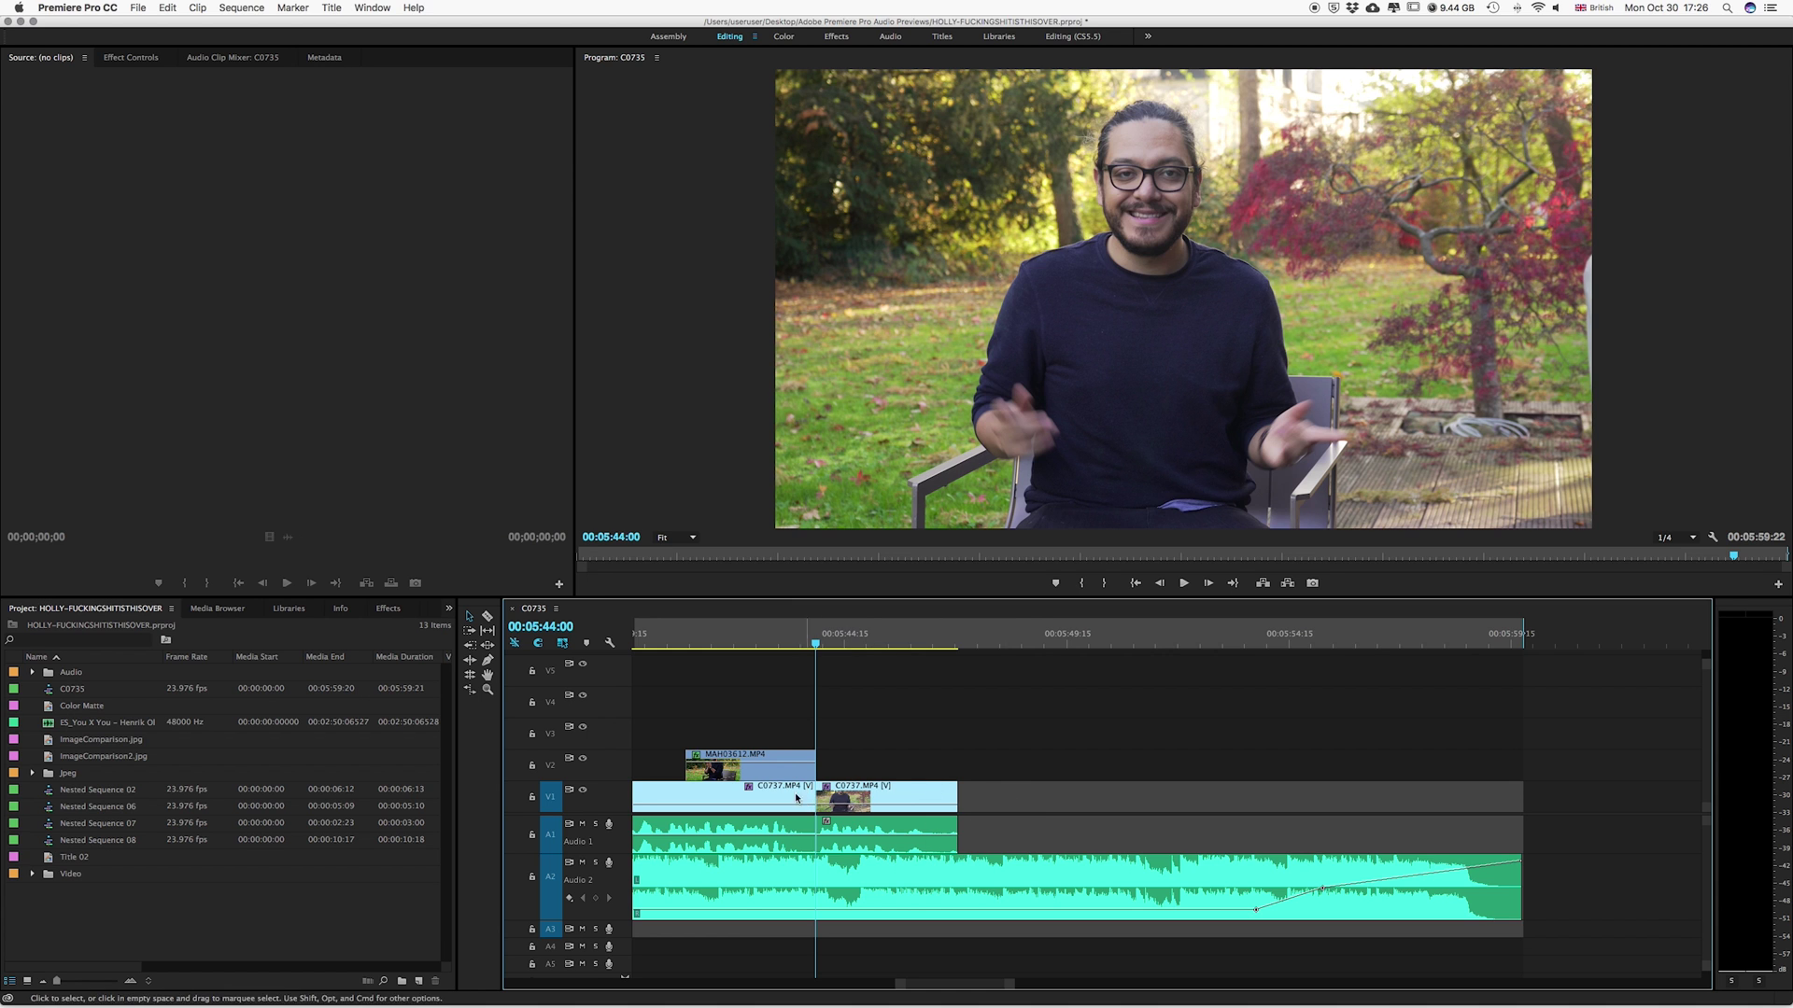
pyautogui.press('super+z')
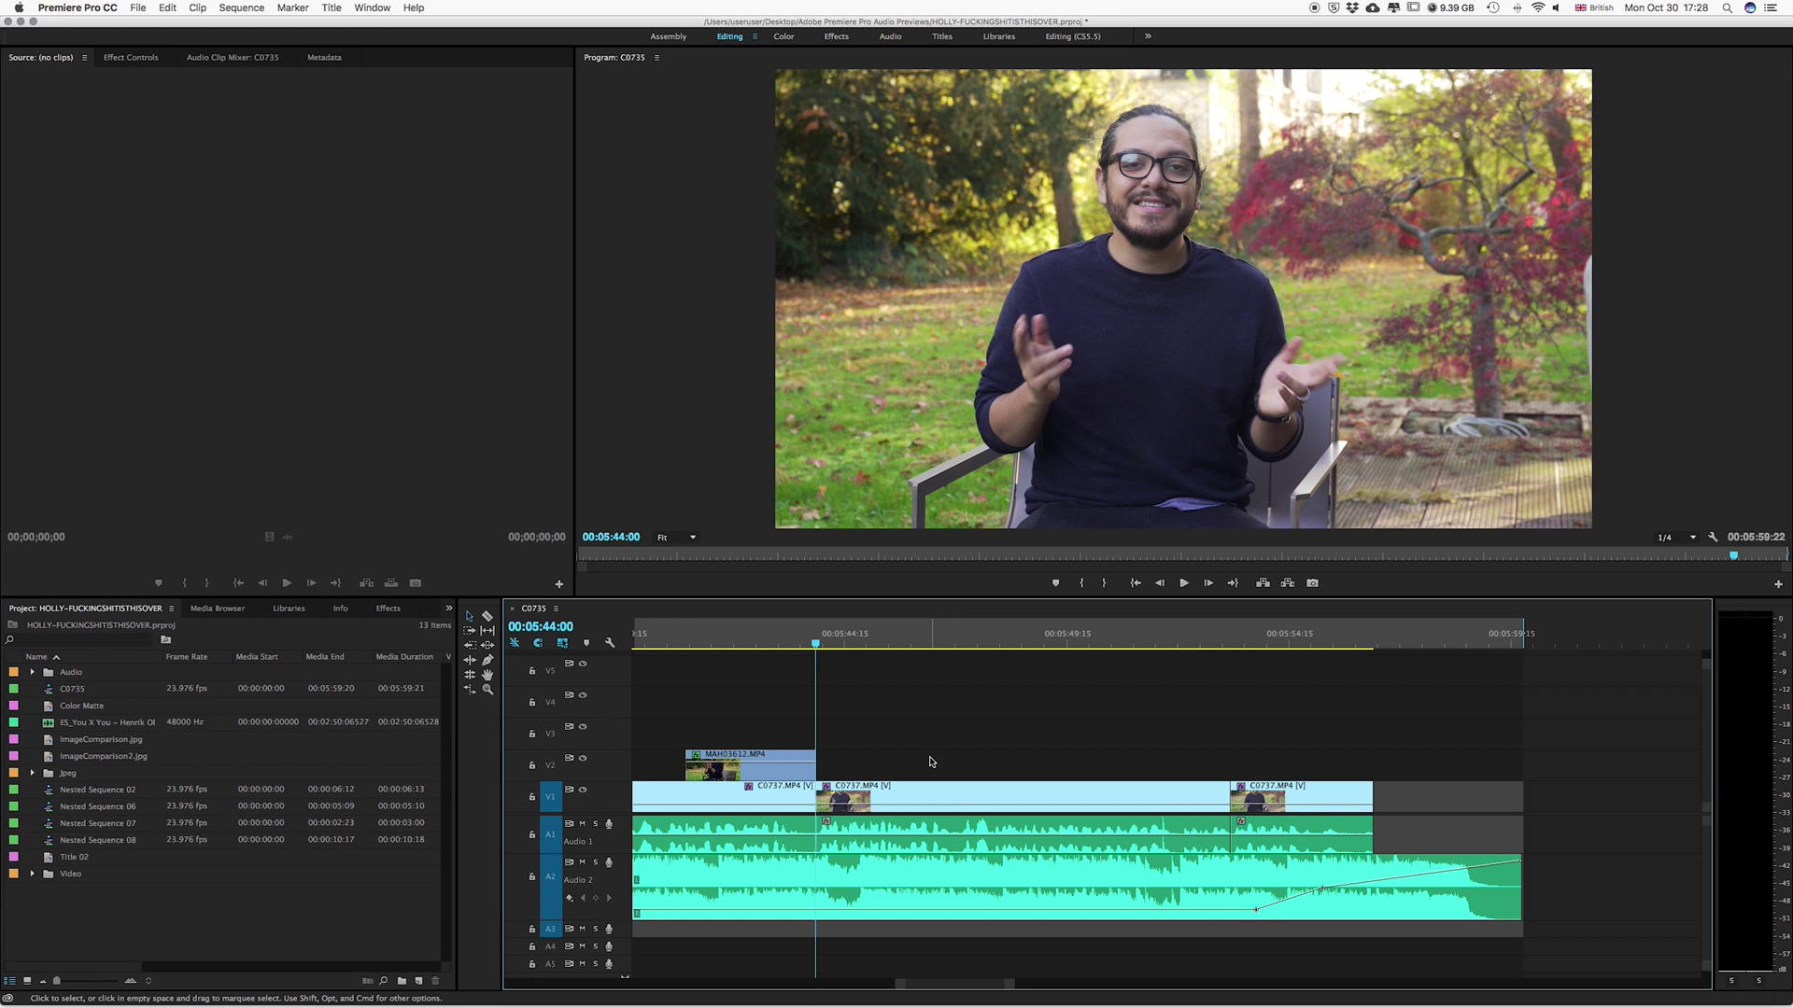
# Inspect Nested Sequence 08's Scale property and its Warp Stabilizer effect settings.
pyautogui.scroll(5, 930, 762)
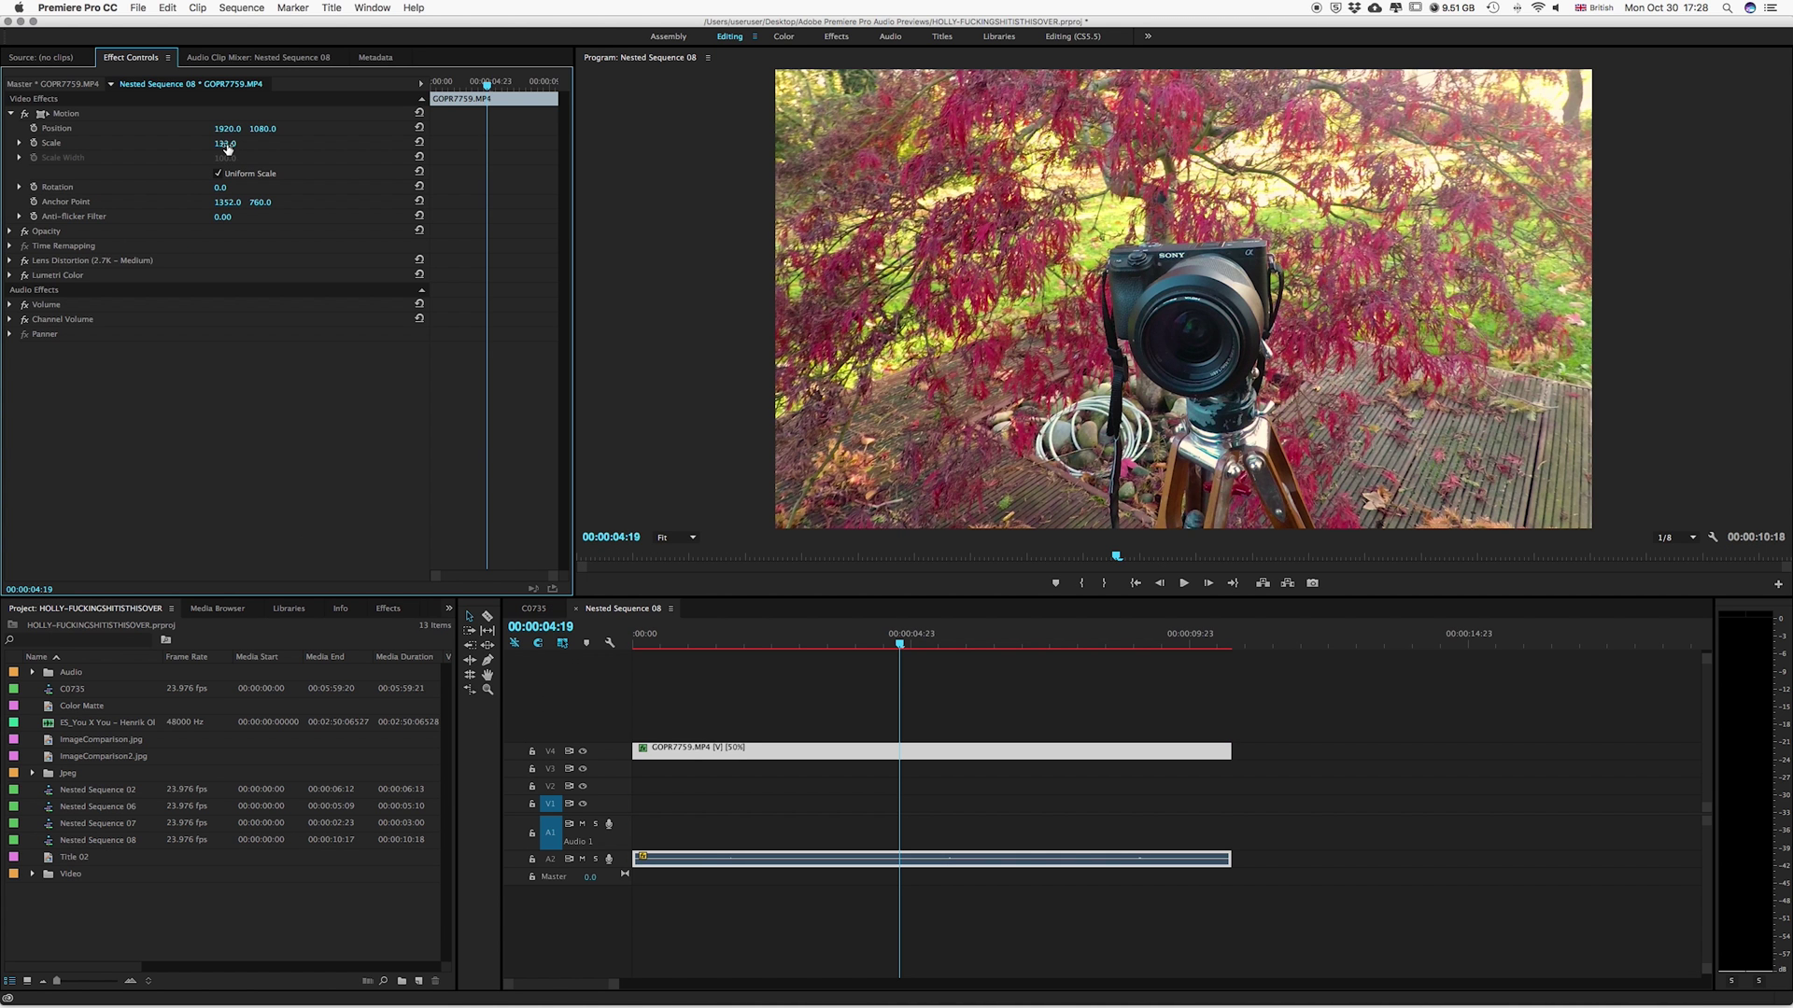
pyautogui.click(83, 147)
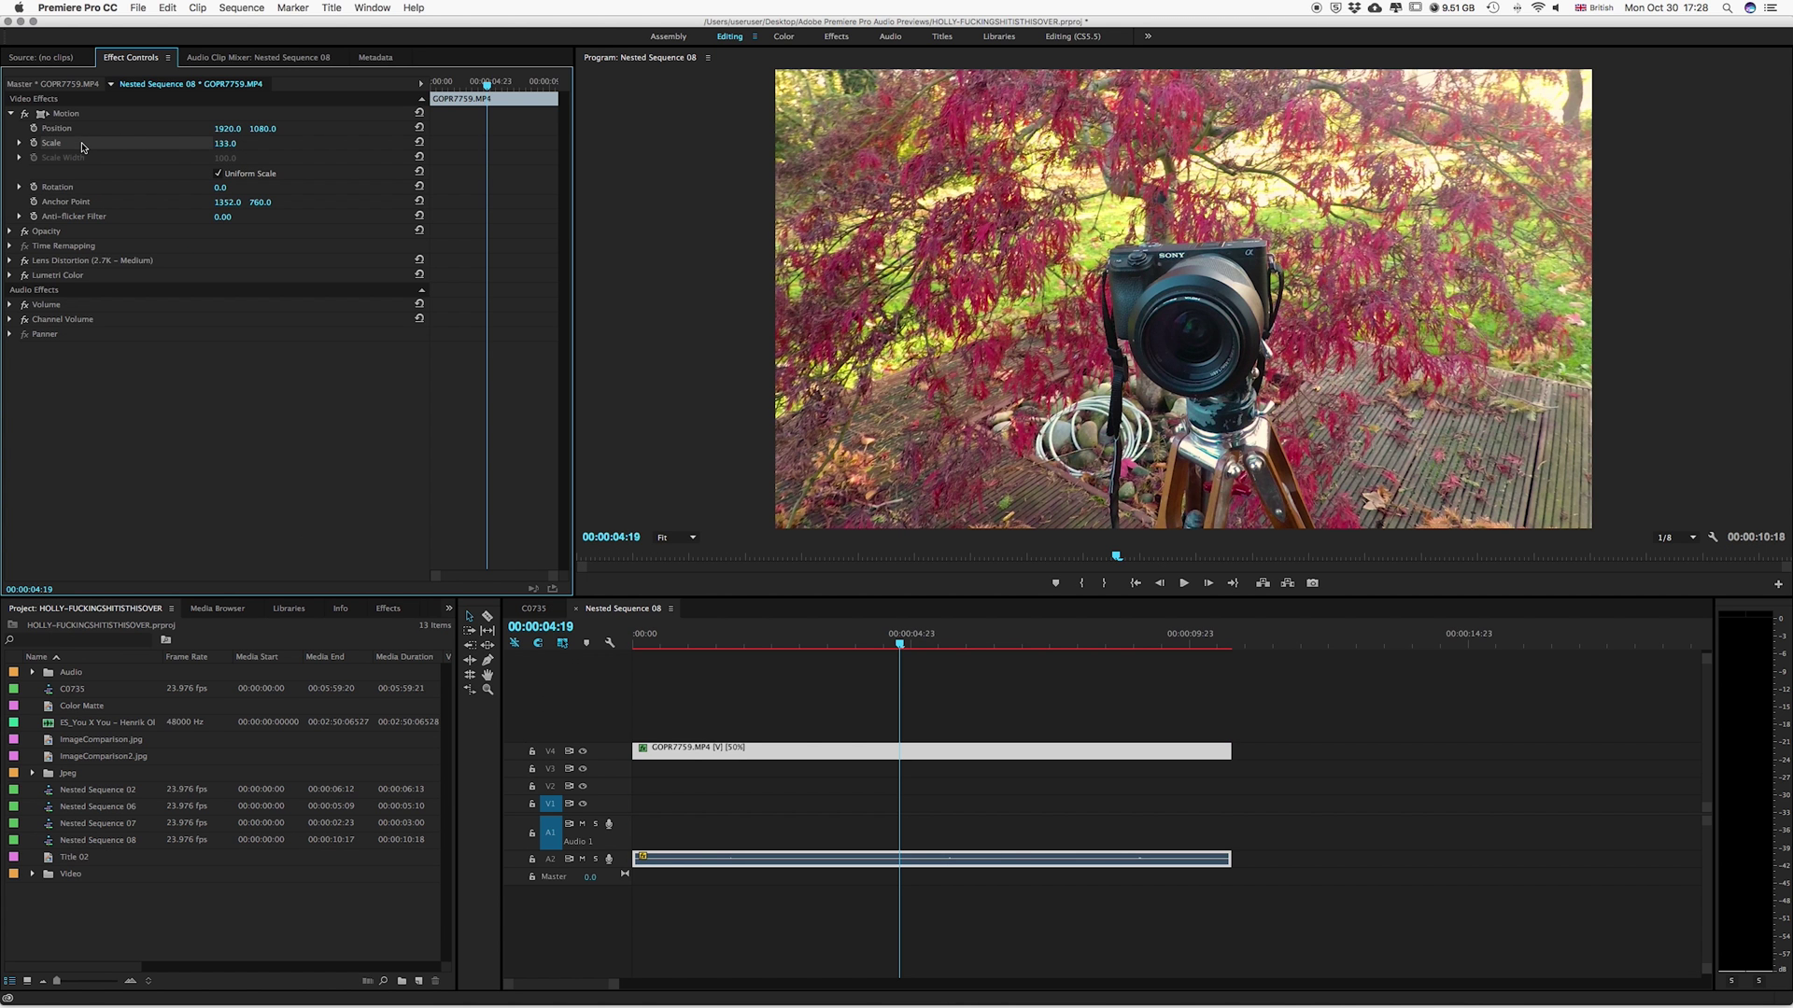
pyautogui.click(831, 753)
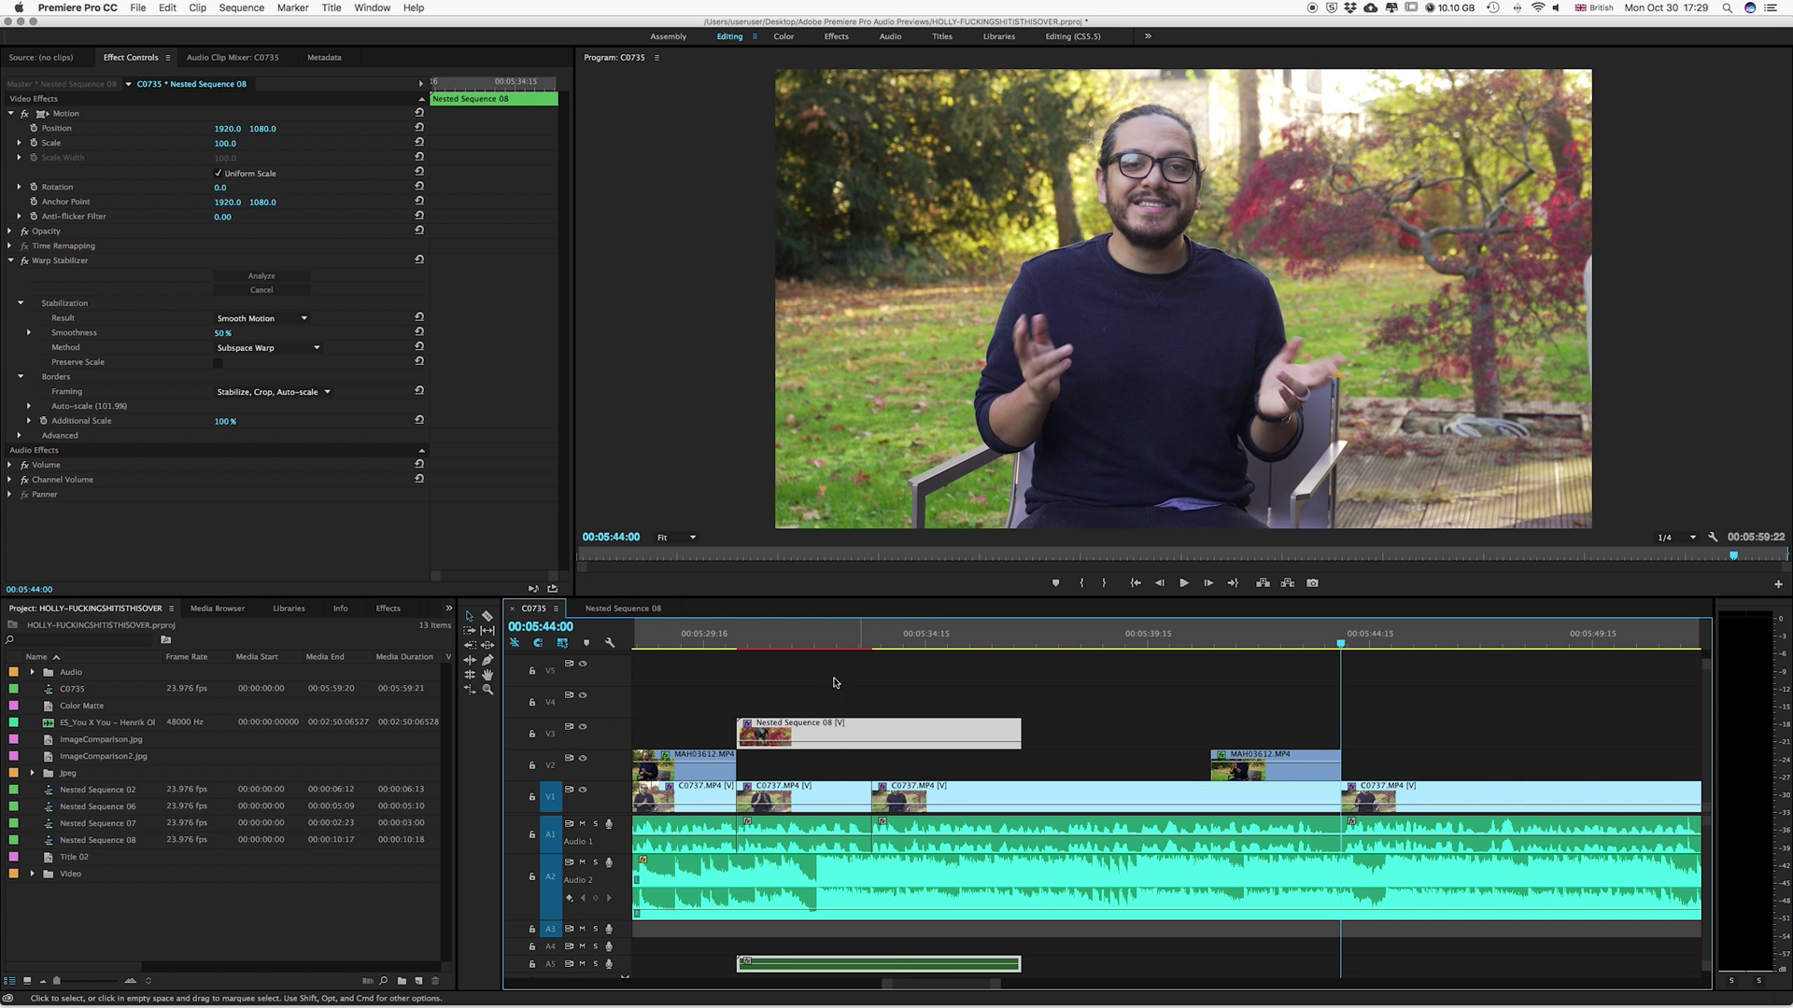
pyautogui.click(73, 262)
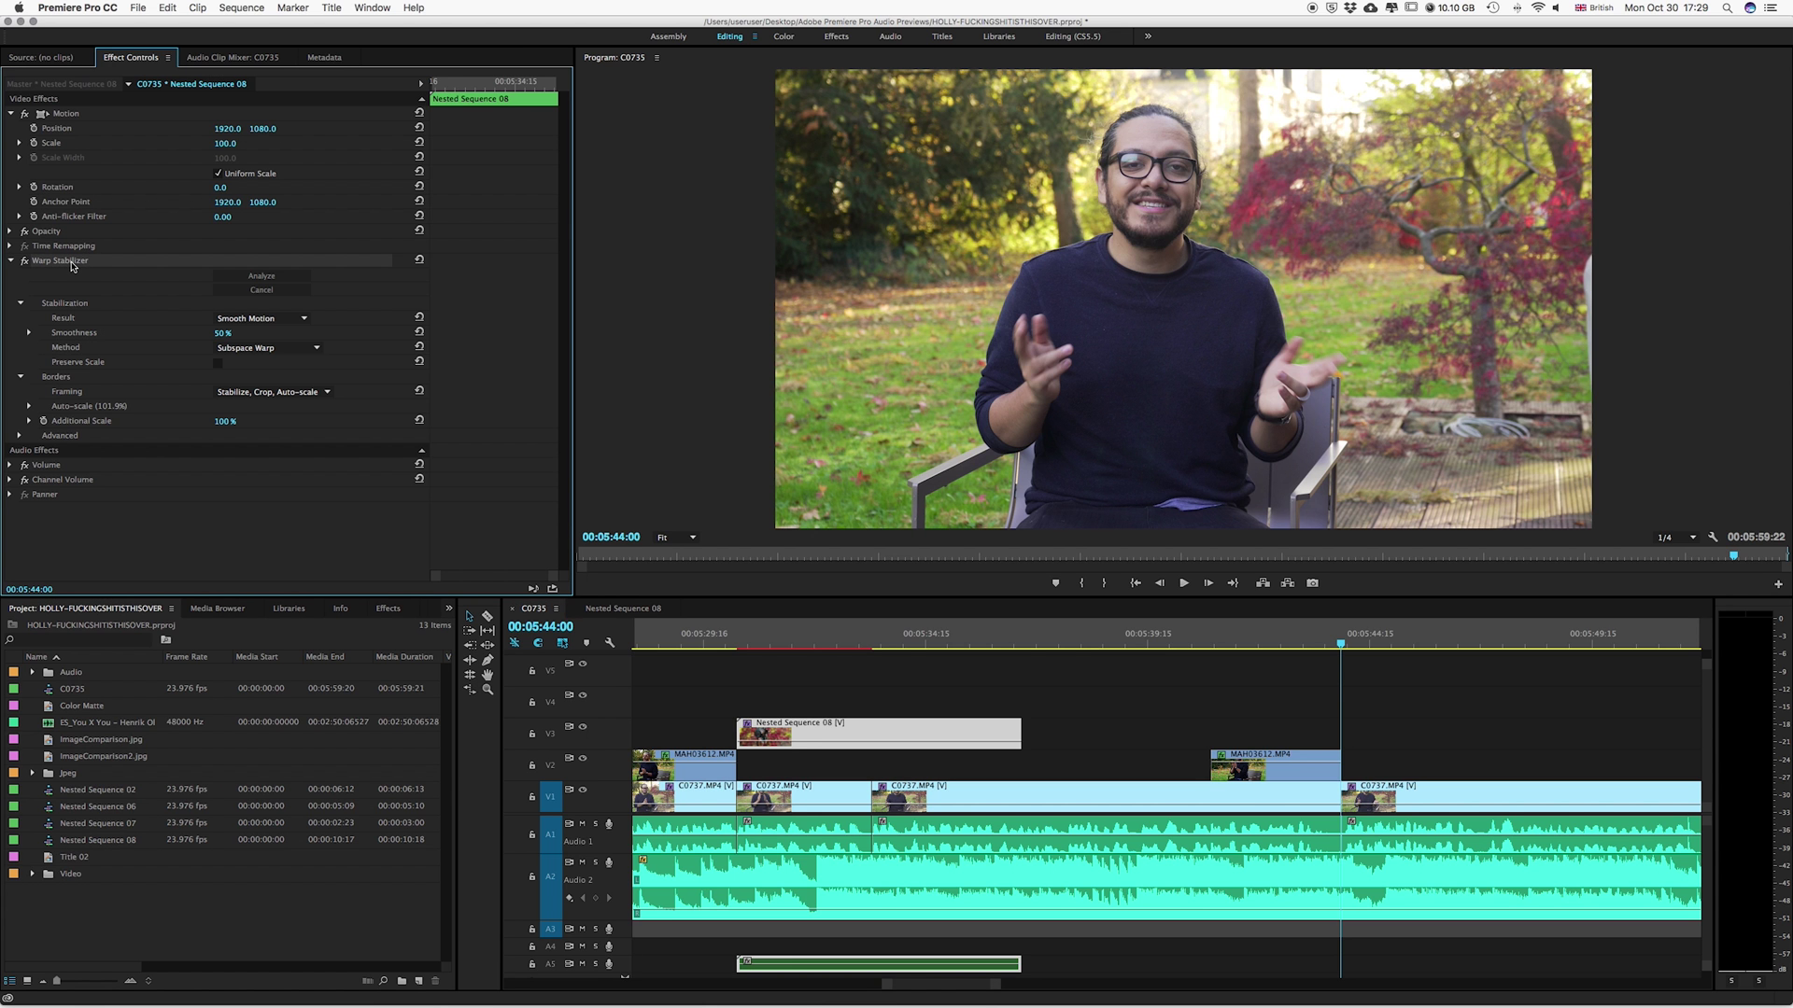